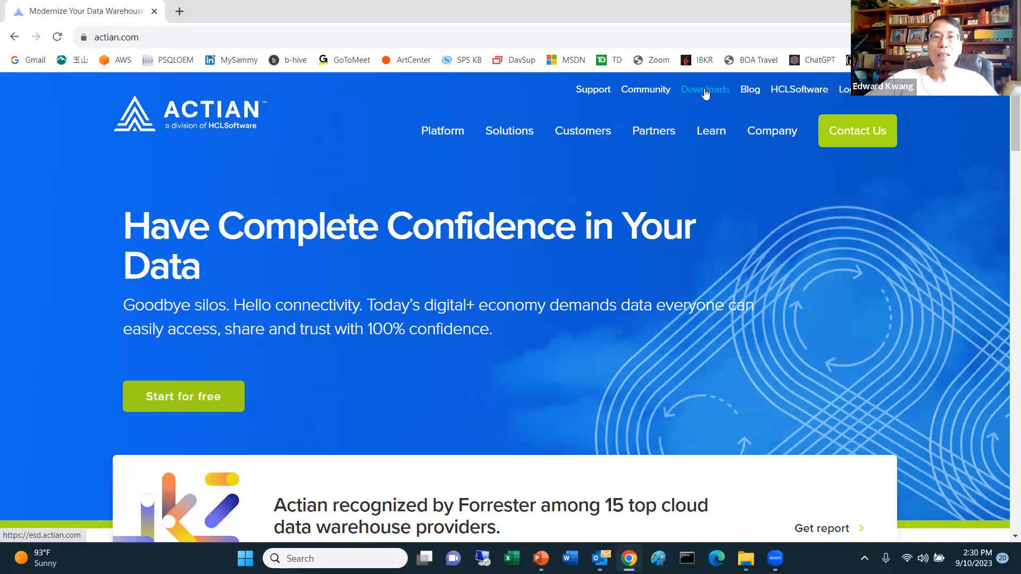
Open Actian's customer downloads page and filter it to Actian Zen (PSQL), release v13 R2 Production, platform Windows x86 32/64-bit.
{"action": "left_click", "coordinate": [705, 90]}
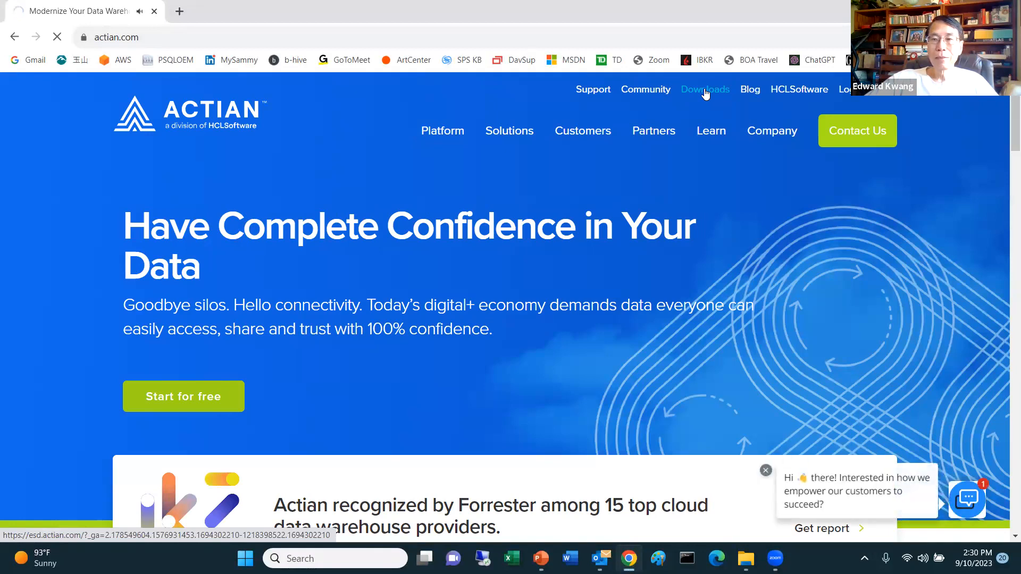
{"action": "left_click", "coordinate": [705, 90]}
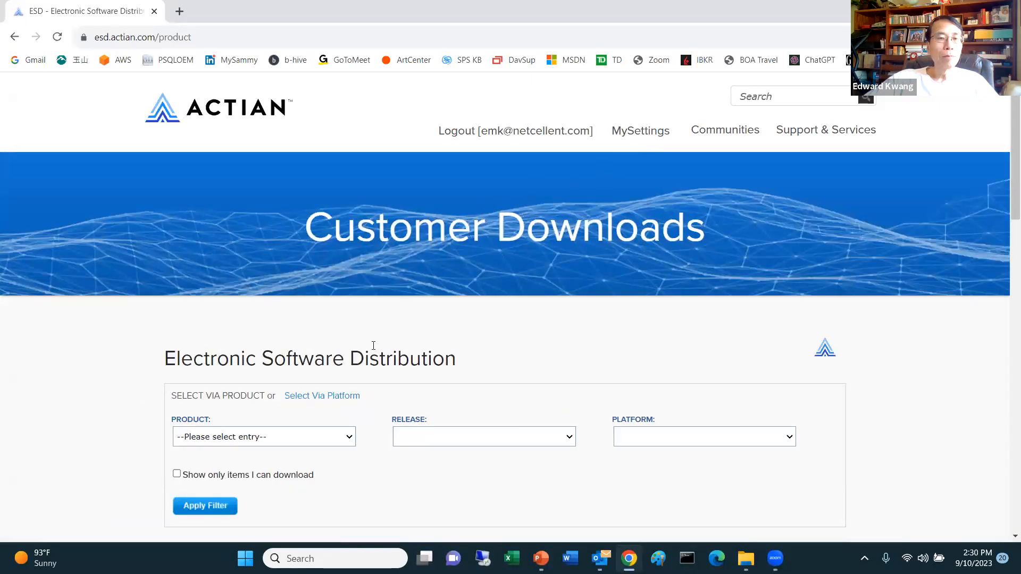
{"action": "left_click", "coordinate": [352, 445]}
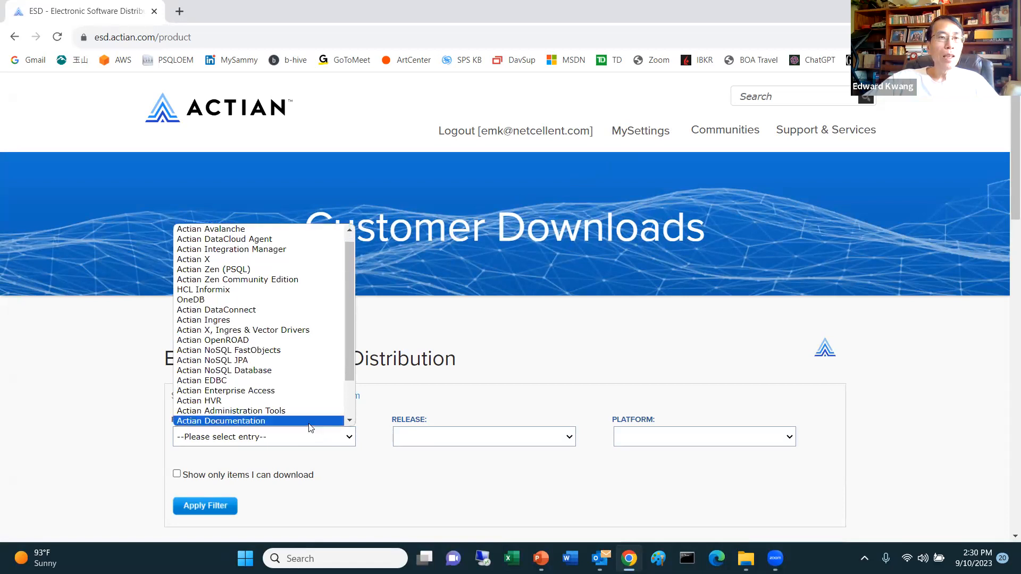
{"action": "left_click", "coordinate": [278, 273]}
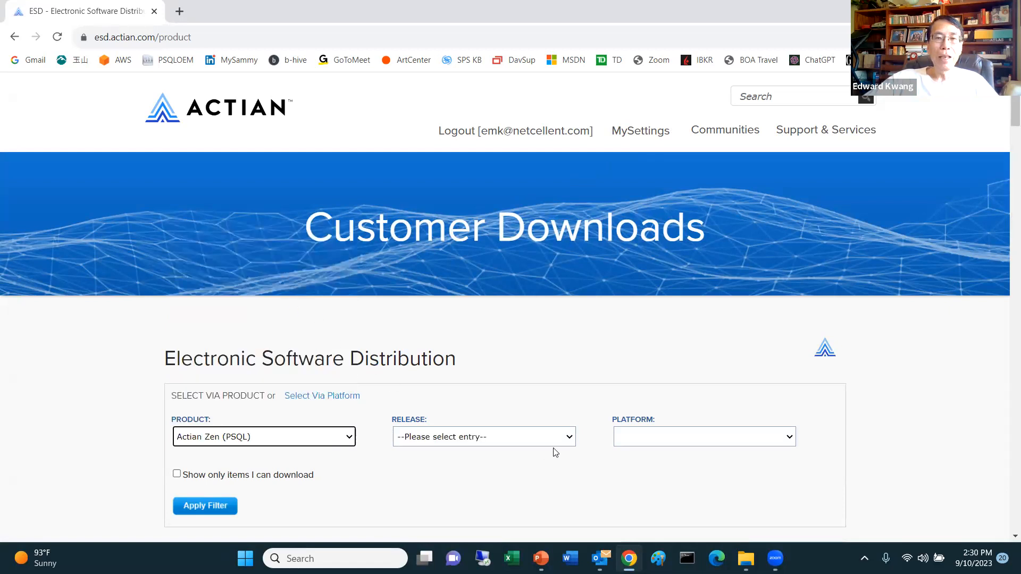
{"action": "left_click", "coordinate": [570, 437]}
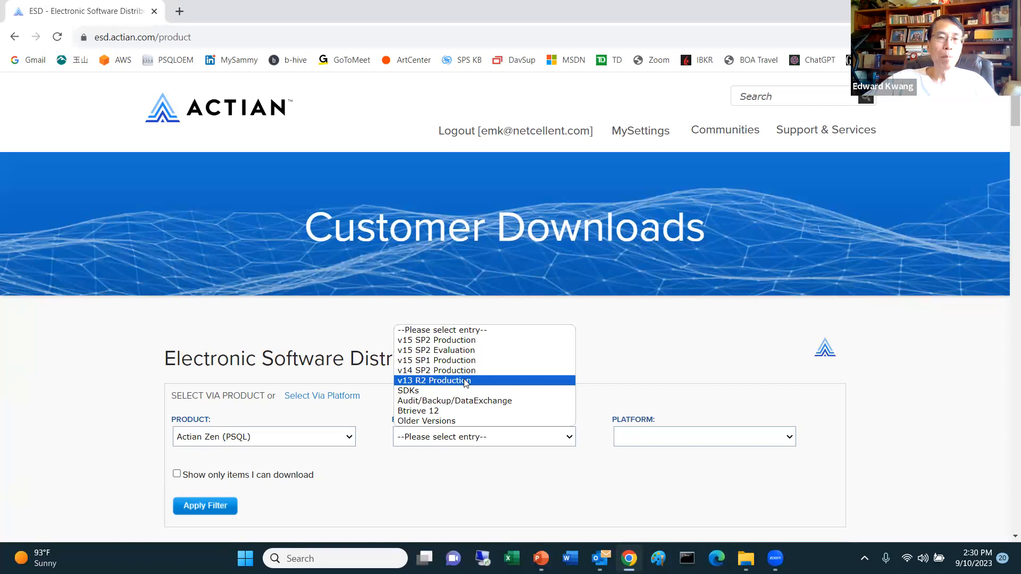
{"action": "left_click", "coordinate": [466, 381]}
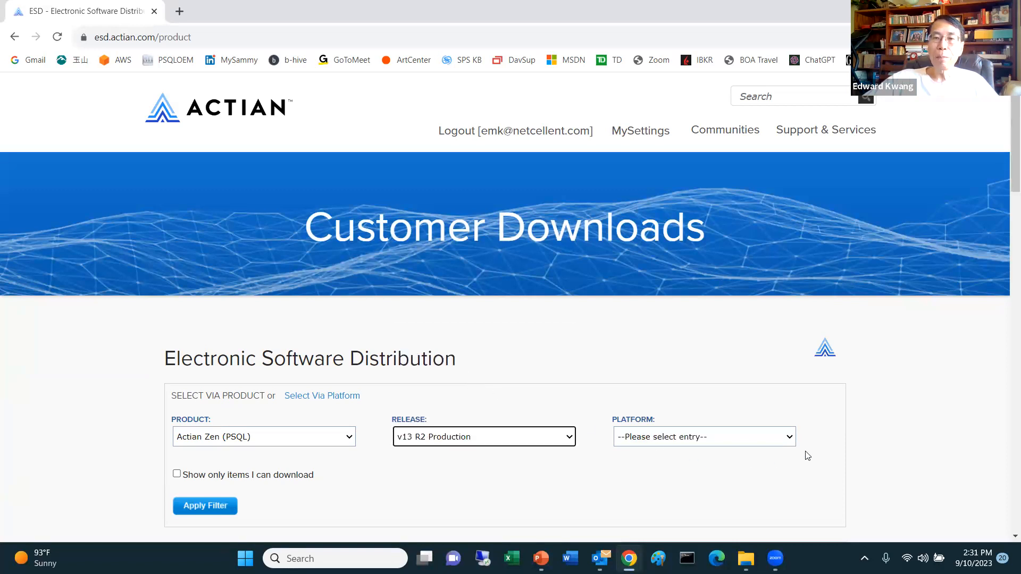
{"action": "left_click", "coordinate": [789, 439]}
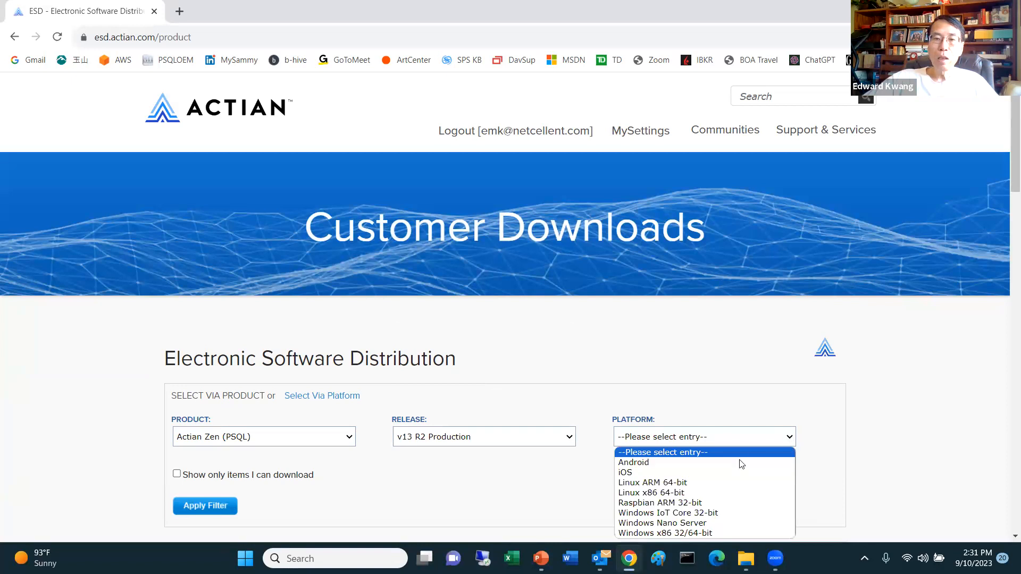
{"action": "left_click", "coordinate": [700, 534]}
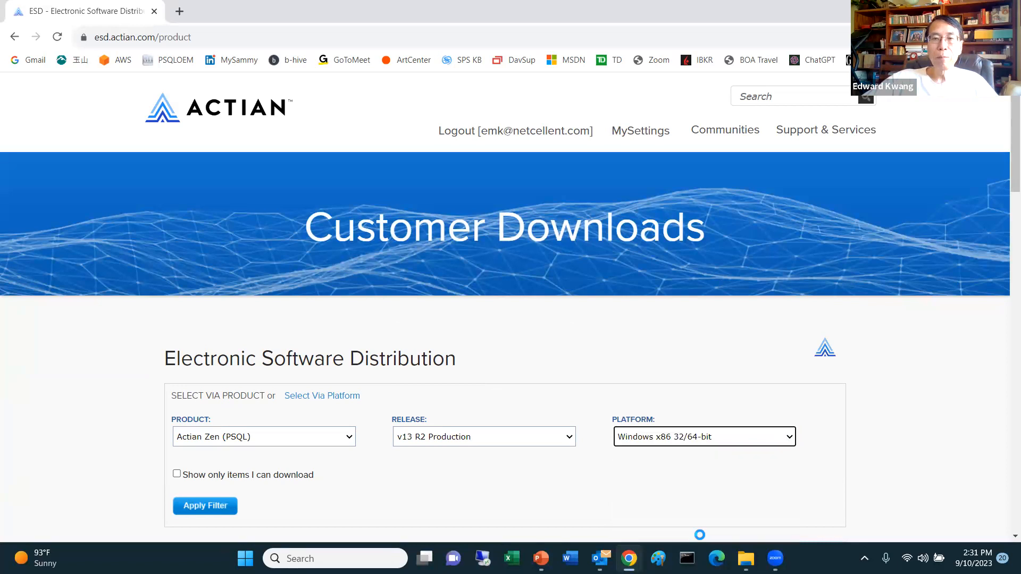
{"action": "left_click", "coordinate": [218, 512]}
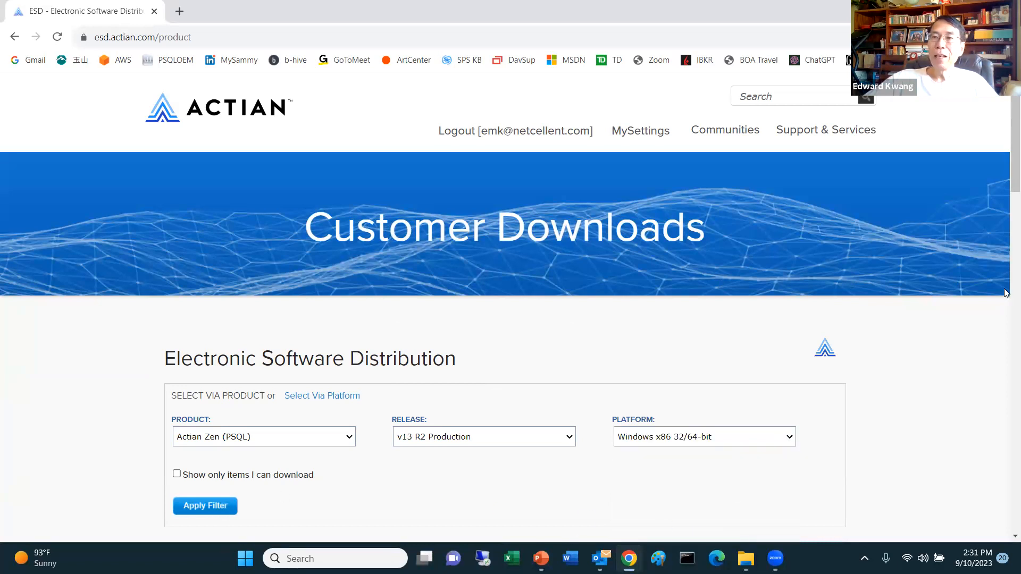
Expand the Zen Enterprise (Server/WGE/Client) v13 R2 Production entry in the filtered results.
{"action": "scroll", "coordinate": [1005, 181], "scroll_direction": "down", "scroll_amount": 4}
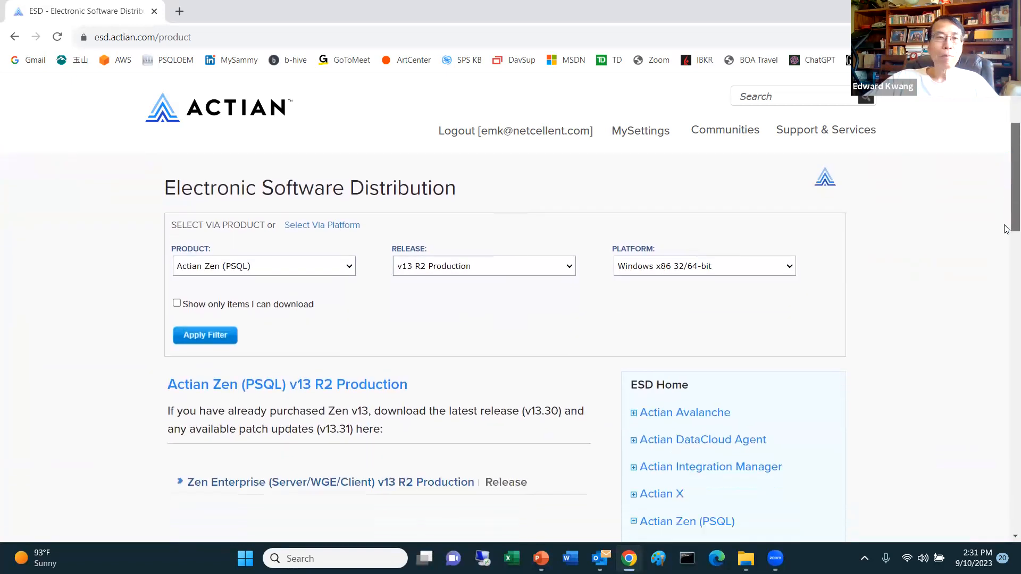
{"action": "scroll", "coordinate": [1007, 242], "scroll_direction": "down", "scroll_amount": 1}
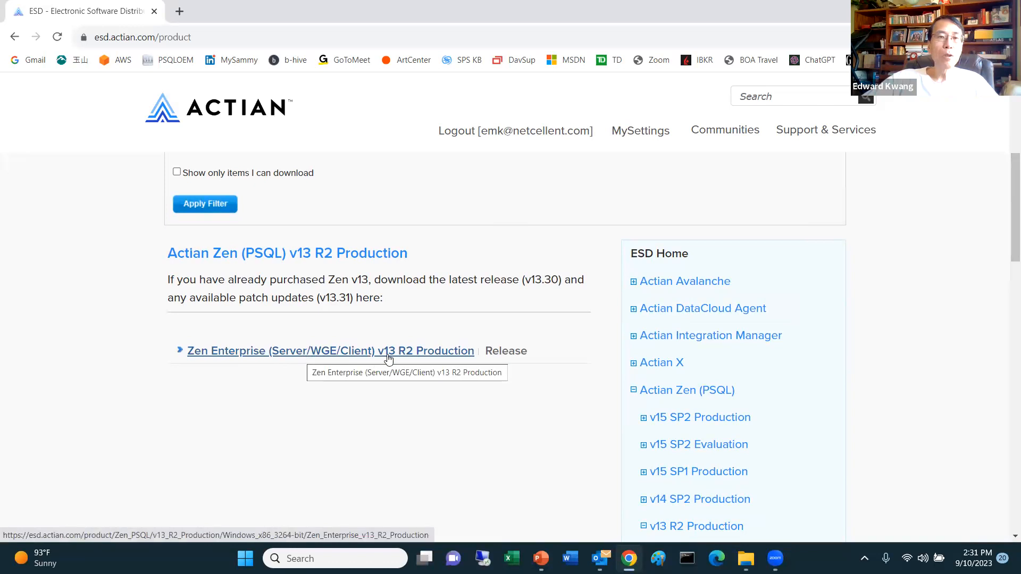
{"action": "left_click", "coordinate": [287, 353]}
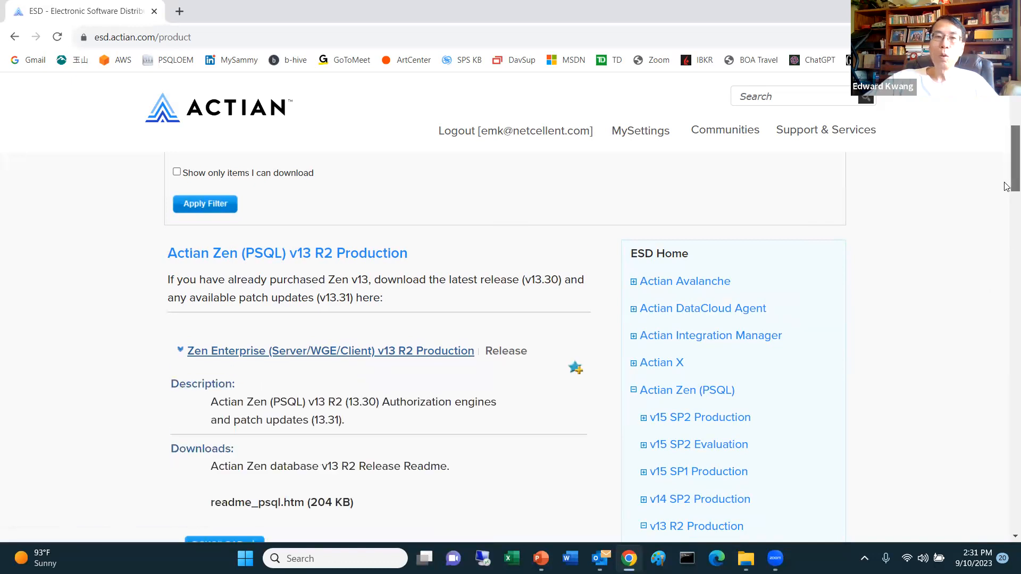
Review the v13 R2 downloads for the Server, Cloud Server, Workgroup, Reporting Engine and Client editions and their Update 10 patches.
{"action": "scroll", "coordinate": [1007, 197], "scroll_direction": "down", "scroll_amount": 1}
{"action": "scroll", "coordinate": [1007, 202], "scroll_direction": "down", "scroll_amount": 2}
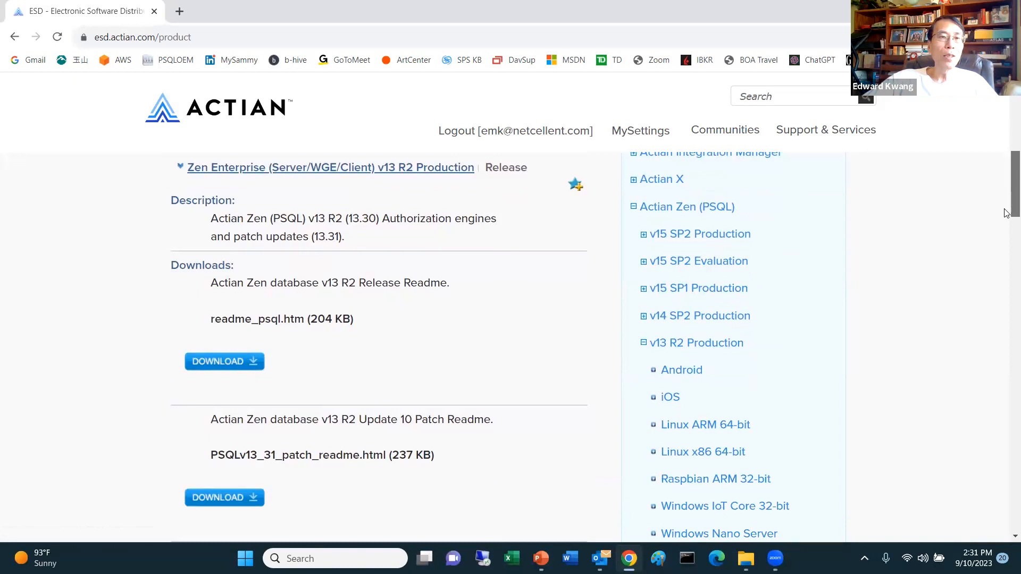
{"action": "scroll", "coordinate": [1007, 213], "scroll_direction": "down", "scroll_amount": 1}
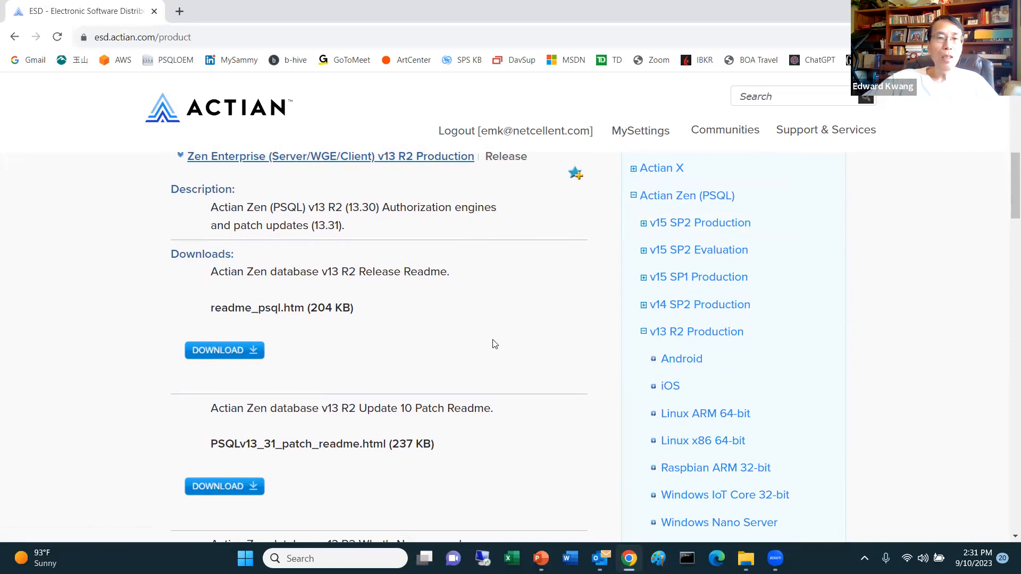
{"action": "scroll", "coordinate": [1006, 218], "scroll_direction": "down", "scroll_amount": 1}
{"action": "left_click_drag", "start_coordinate": [1007, 218], "coordinate": [1006, 248]}
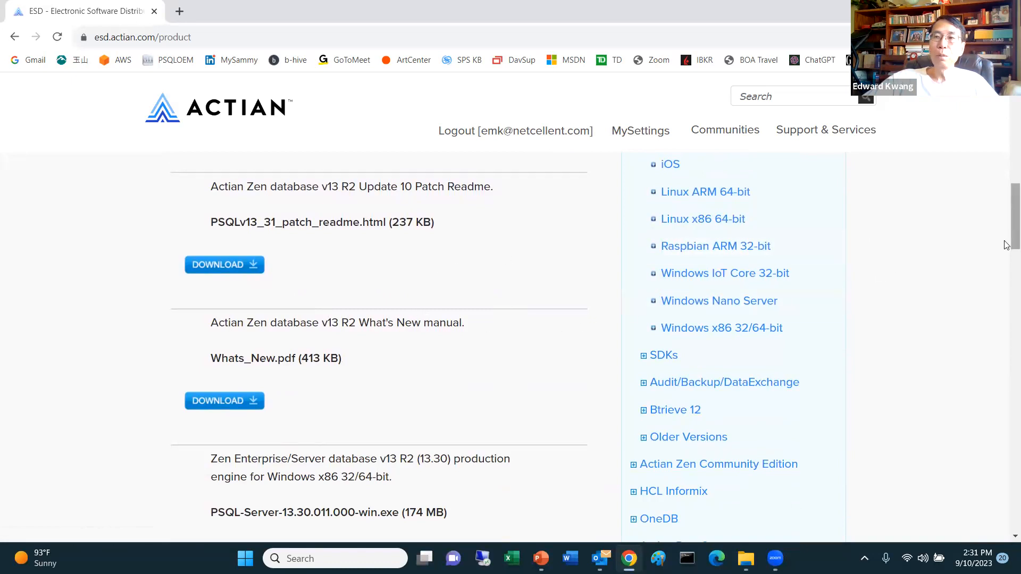
{"action": "left_click_drag", "start_coordinate": [1006, 245], "coordinate": [1007, 281]}
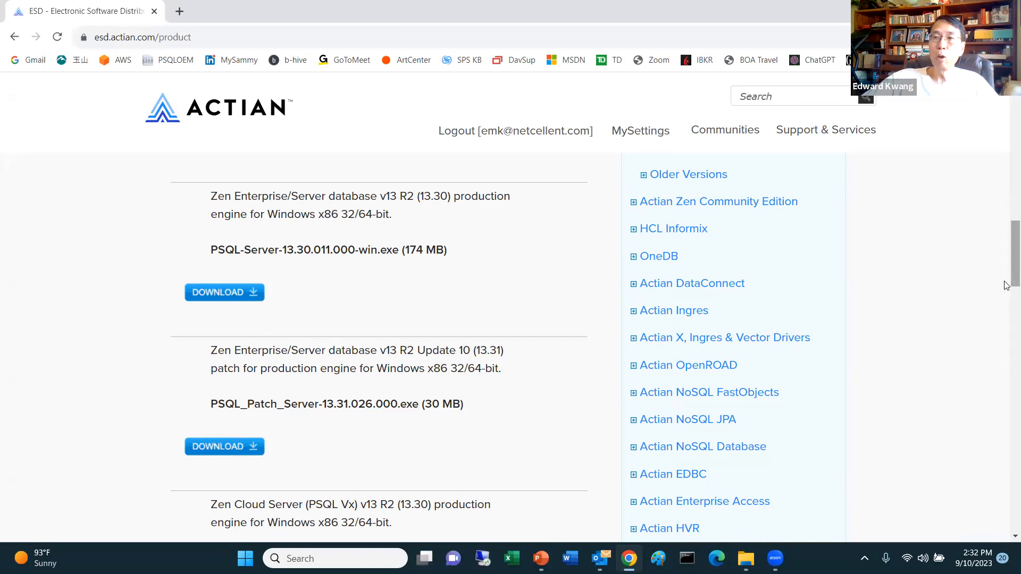
{"action": "left_click_drag", "start_coordinate": [1006, 286], "coordinate": [1006, 331]}
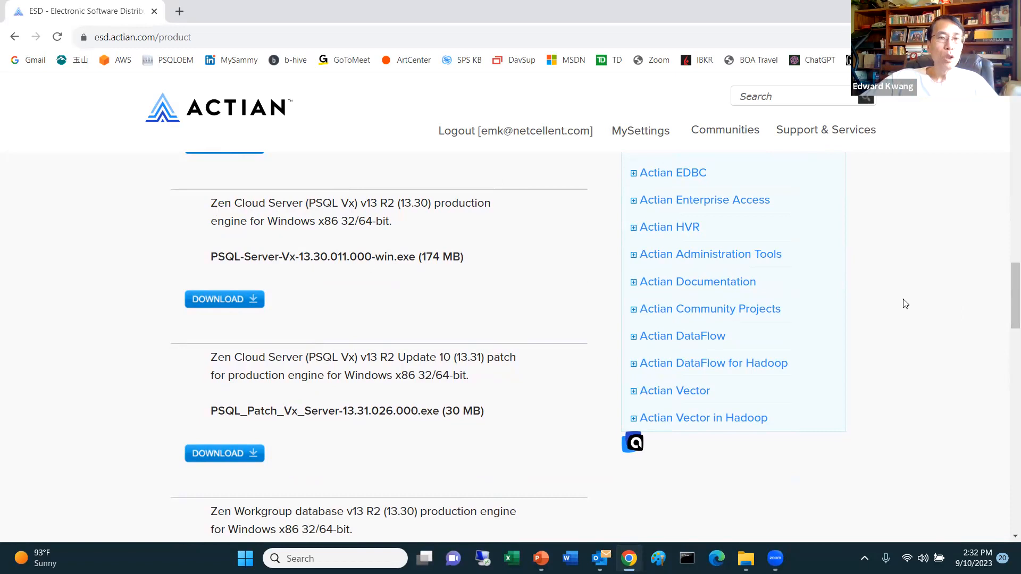
{"action": "left_click_drag", "start_coordinate": [1005, 290], "coordinate": [1007, 337]}
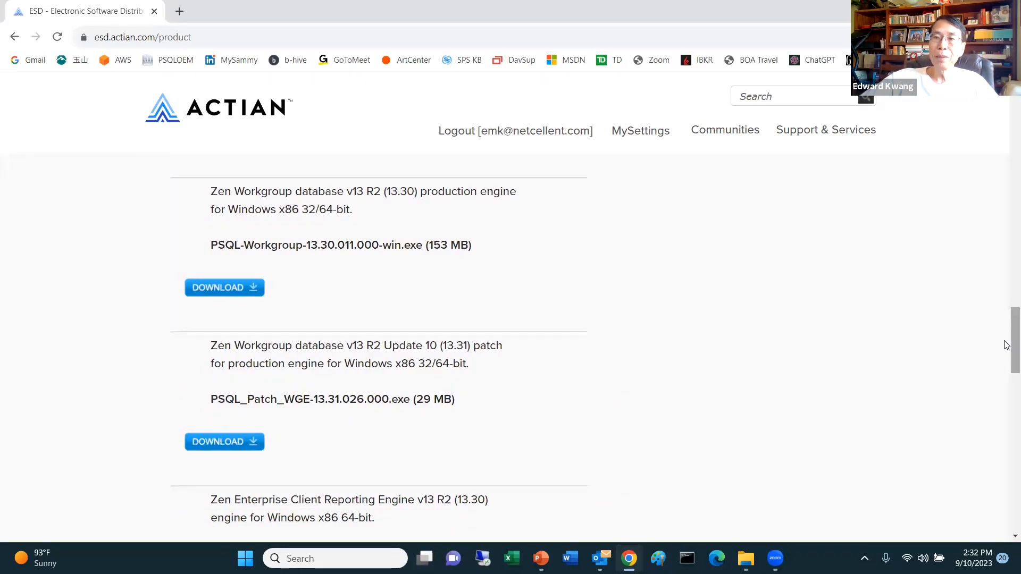
{"action": "left_click_drag", "start_coordinate": [1006, 346], "coordinate": [1007, 389]}
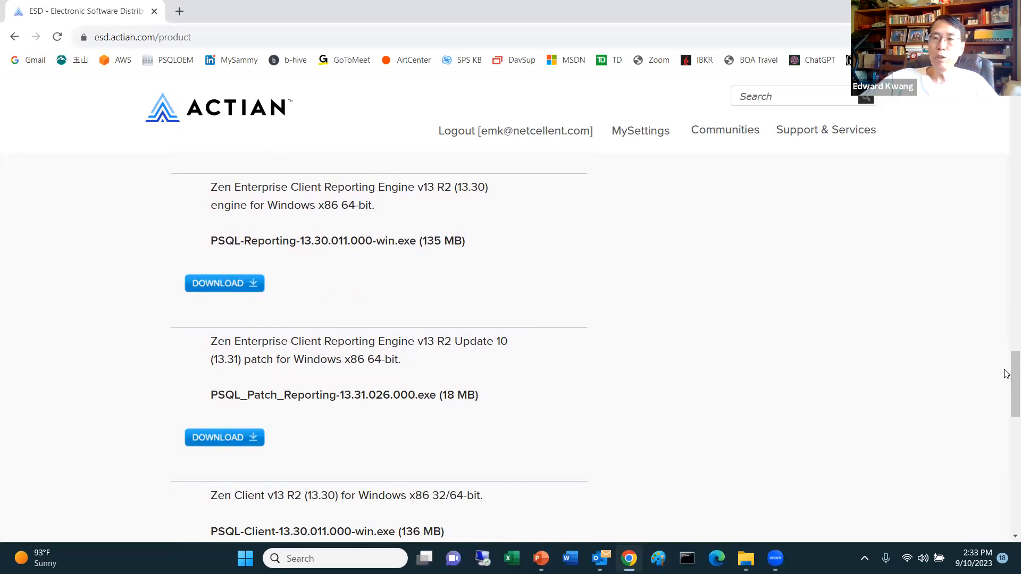
{"action": "left_click_drag", "start_coordinate": [1007, 379], "coordinate": [1007, 428]}
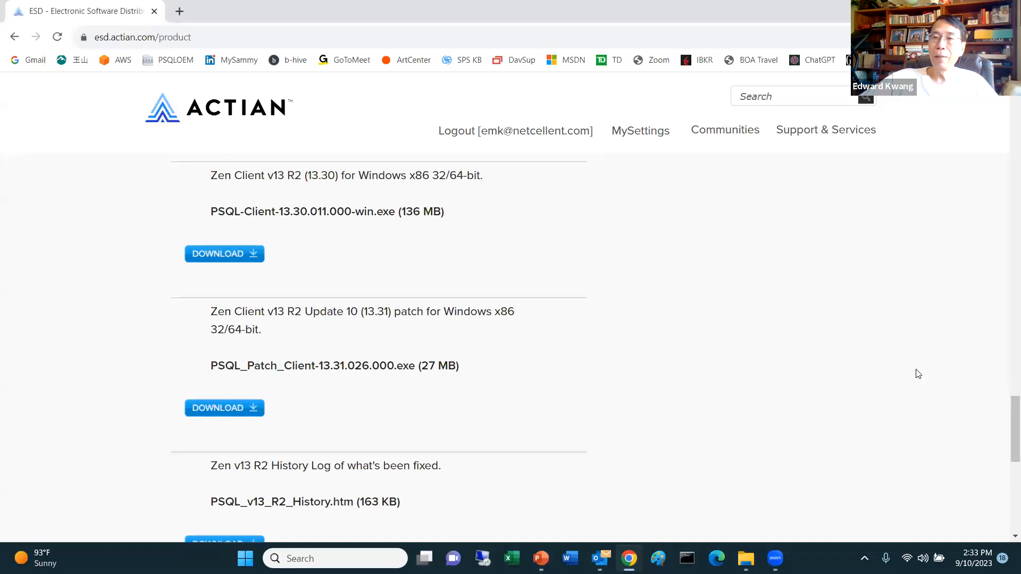
{"action": "left_click_drag", "start_coordinate": [1007, 420], "coordinate": [1006, 246]}
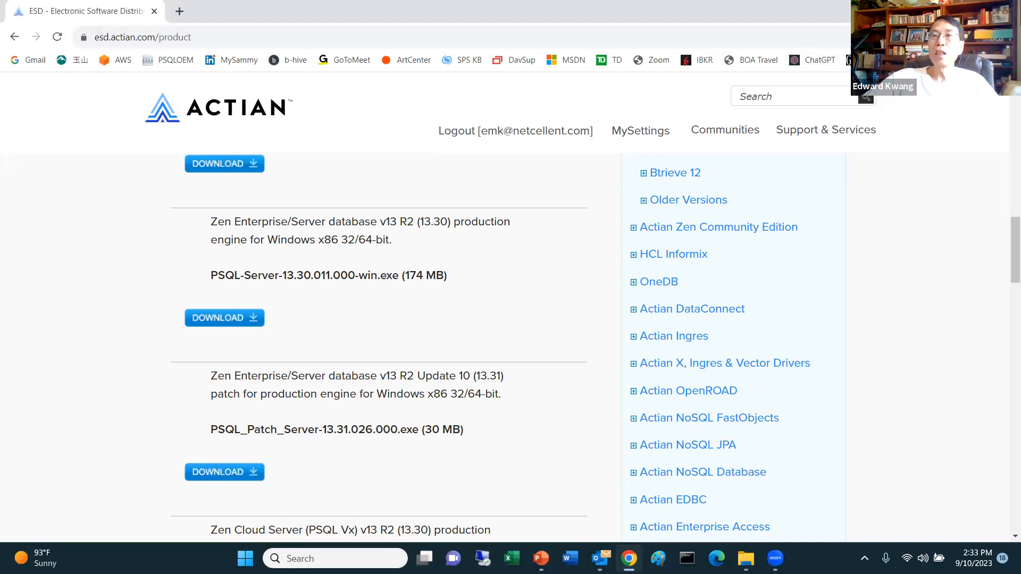
Switch to the Downloads folder in File Explorer and select the server installer PSQL-Server-13.30.011.000-win.exe.
{"action": "left_click", "coordinate": [945, 11]}
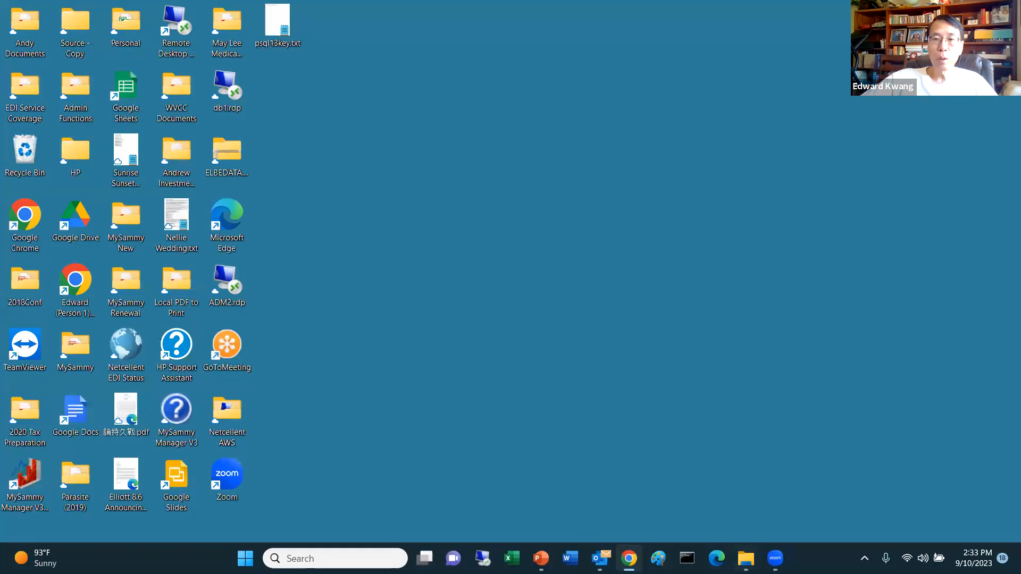
{"action": "mouse_move", "coordinate": [746, 558]}
{"action": "left_click", "coordinate": [843, 506]}
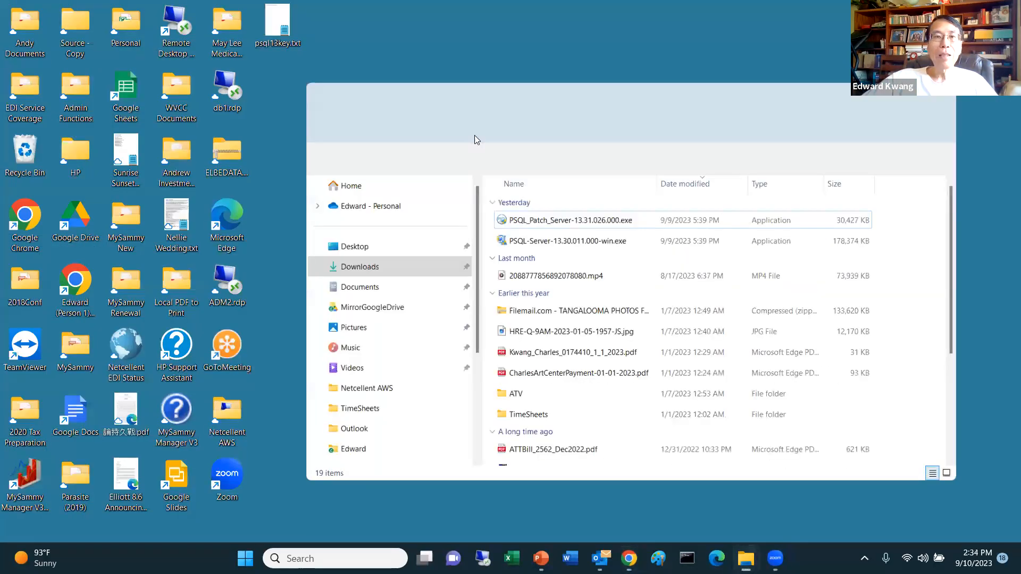
{"action": "left_click", "coordinate": [536, 230]}
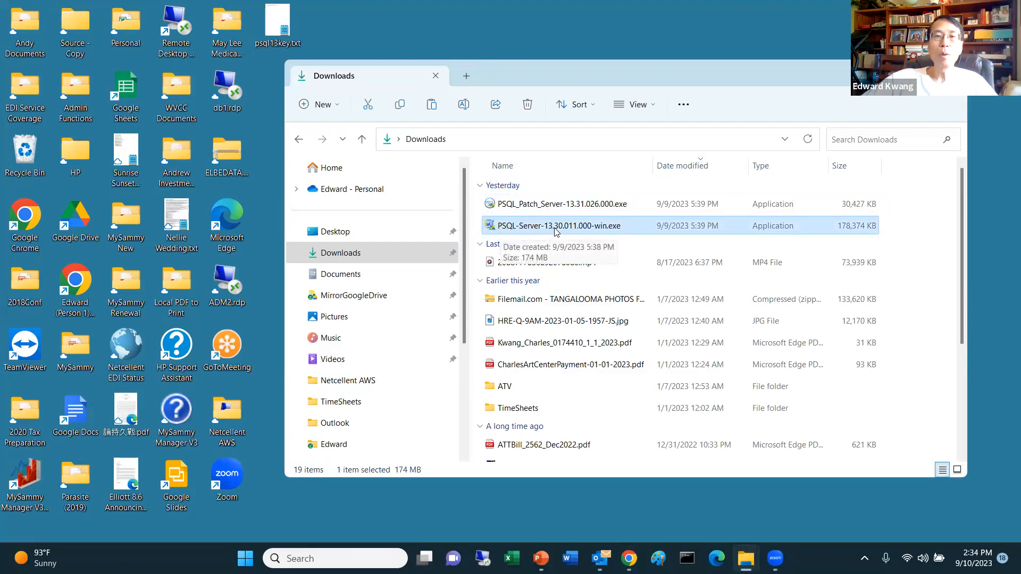
{"action": "left_click", "coordinate": [538, 206]}
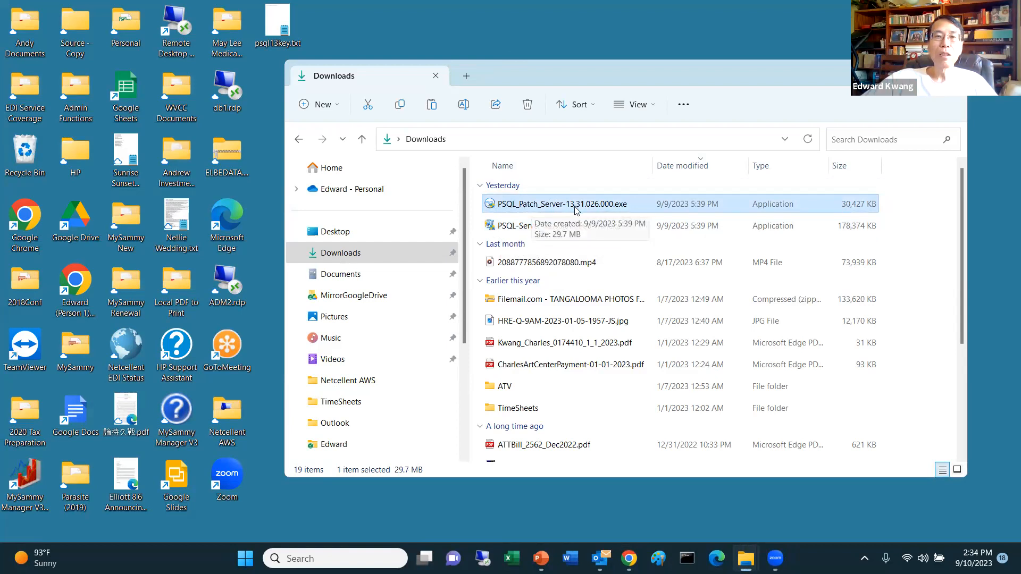
{"action": "left_click", "coordinate": [536, 231]}
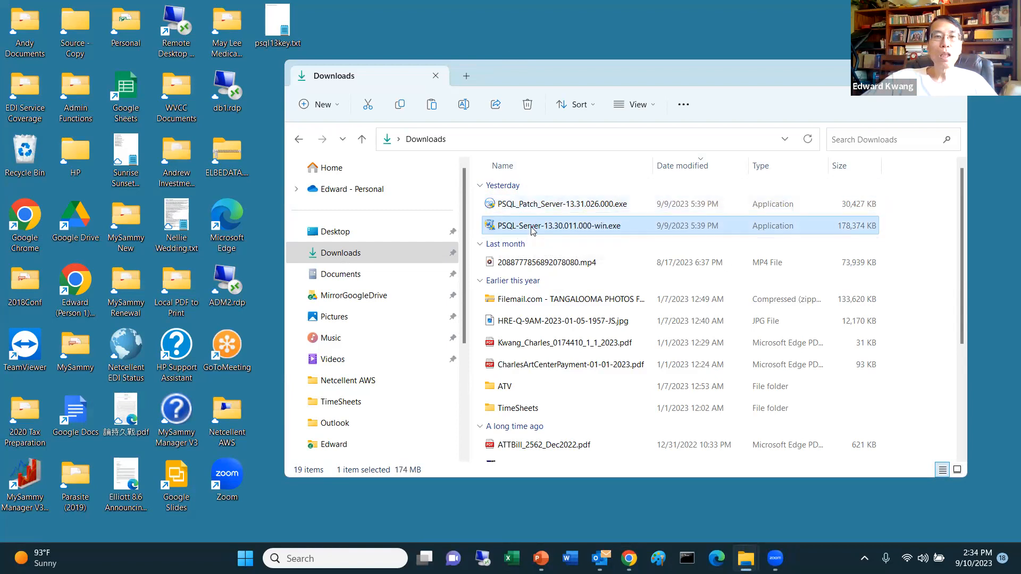
Run PSQL-Server-13.30.011.000-win.exe and unzip its files to the default temp folder, opening the setup launcher when done.
{"action": "double_click", "coordinate": [529, 230]}
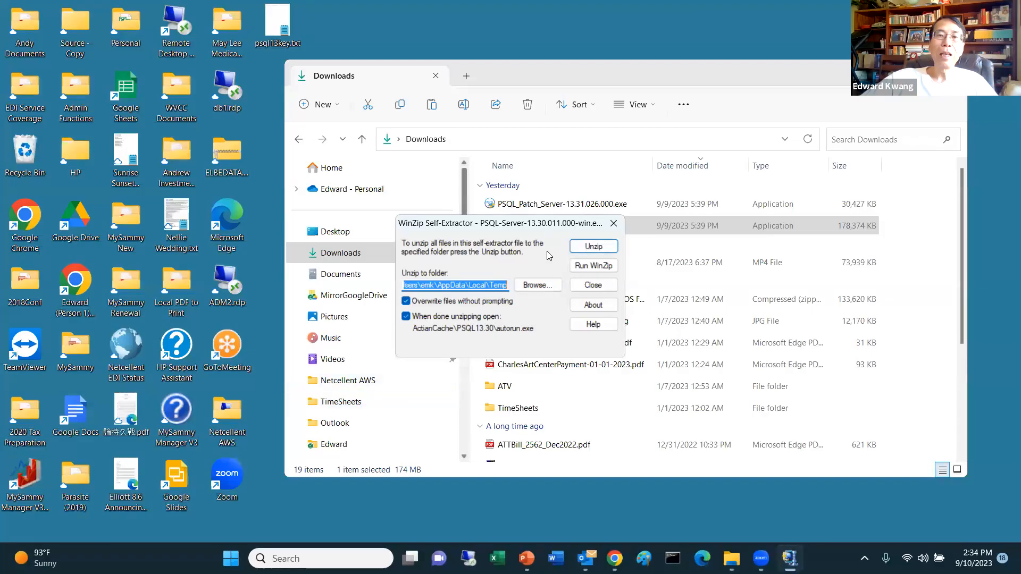
{"action": "left_click", "coordinate": [591, 247]}
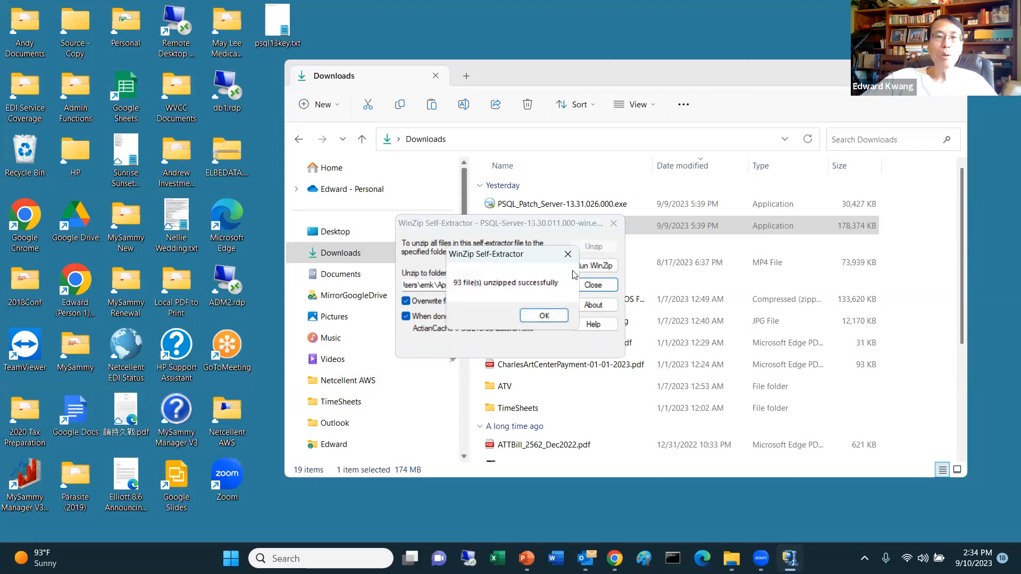
{"action": "left_click", "coordinate": [542, 316]}
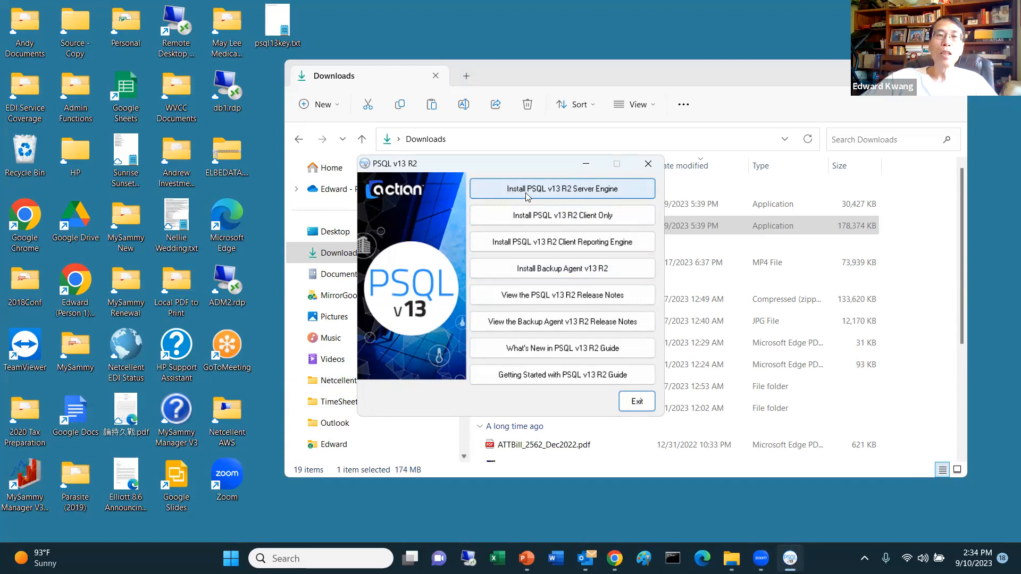
Install the PSQL v13 R2 Server Engine, accepting the license agreement and using the Complete setup type.
{"action": "left_click", "coordinate": [572, 195]}
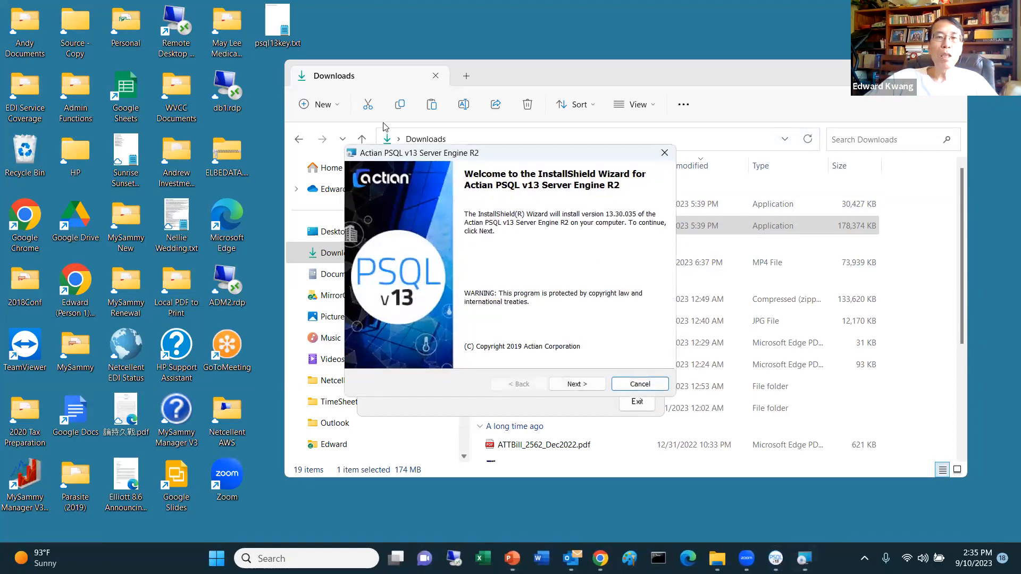
{"action": "left_click", "coordinate": [571, 385]}
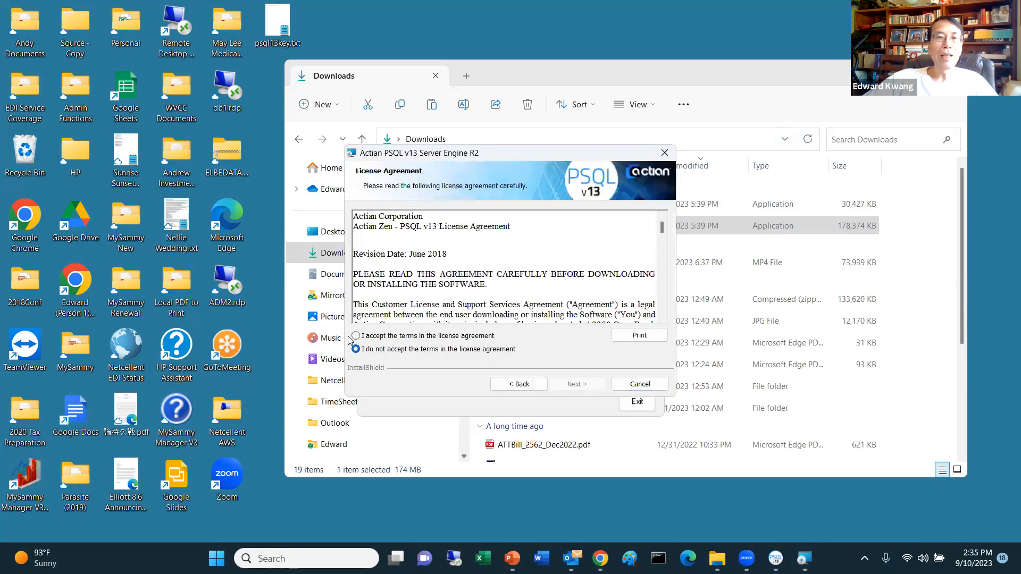
{"action": "left_click", "coordinate": [356, 336]}
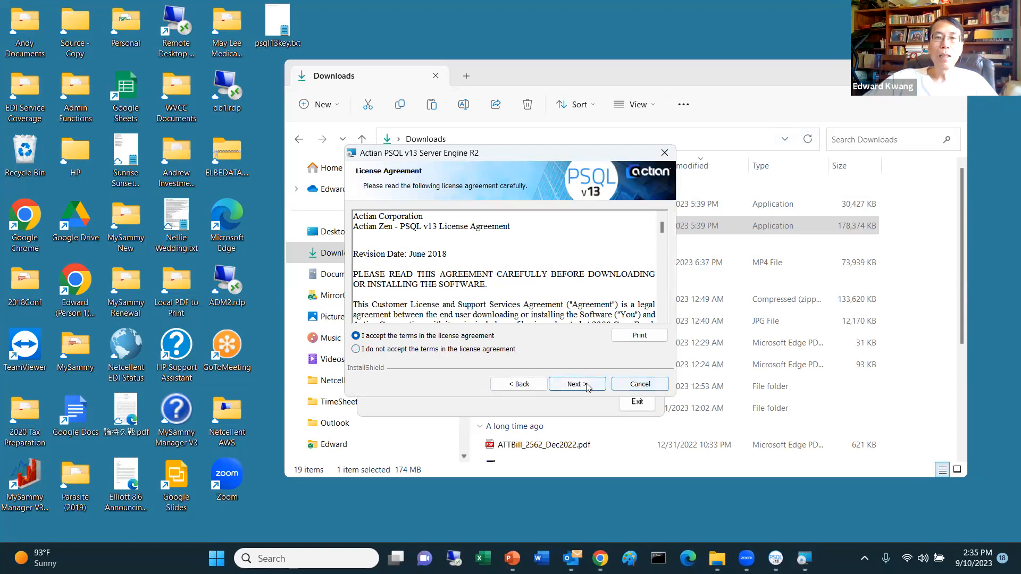
{"action": "left_click", "coordinate": [577, 385]}
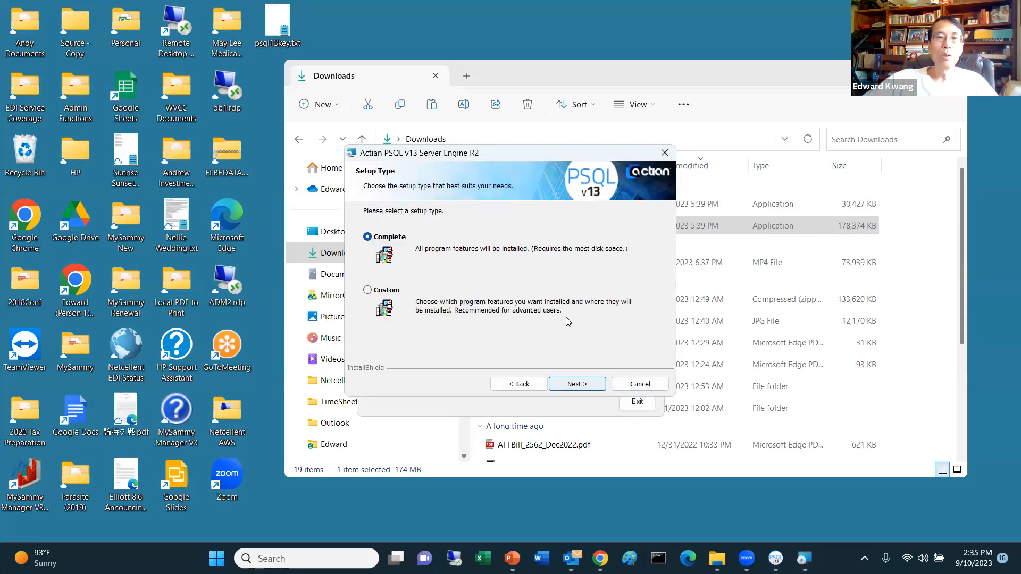
{"action": "left_click", "coordinate": [582, 384]}
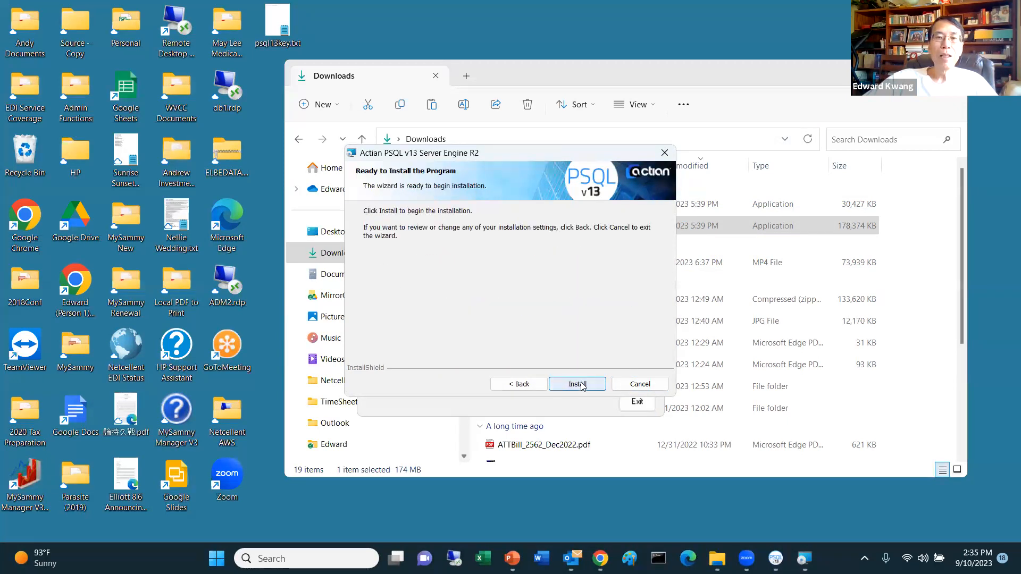
{"action": "left_click", "coordinate": [582, 385]}
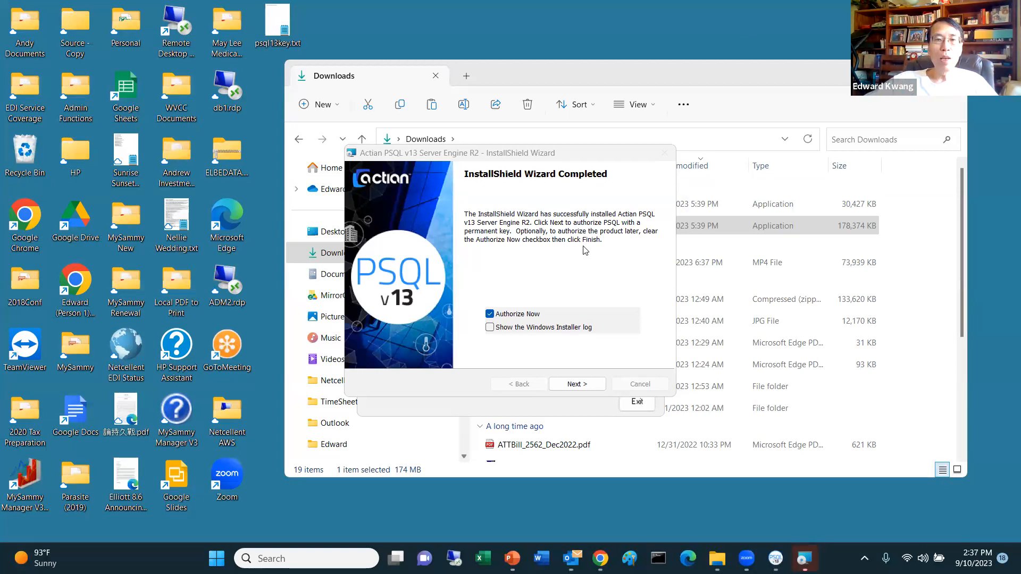
Finish the Server Engine setup with Authorize Now turned off and exit the PSQL v13 R2 setup launcher.
{"action": "left_click", "coordinate": [489, 315]}
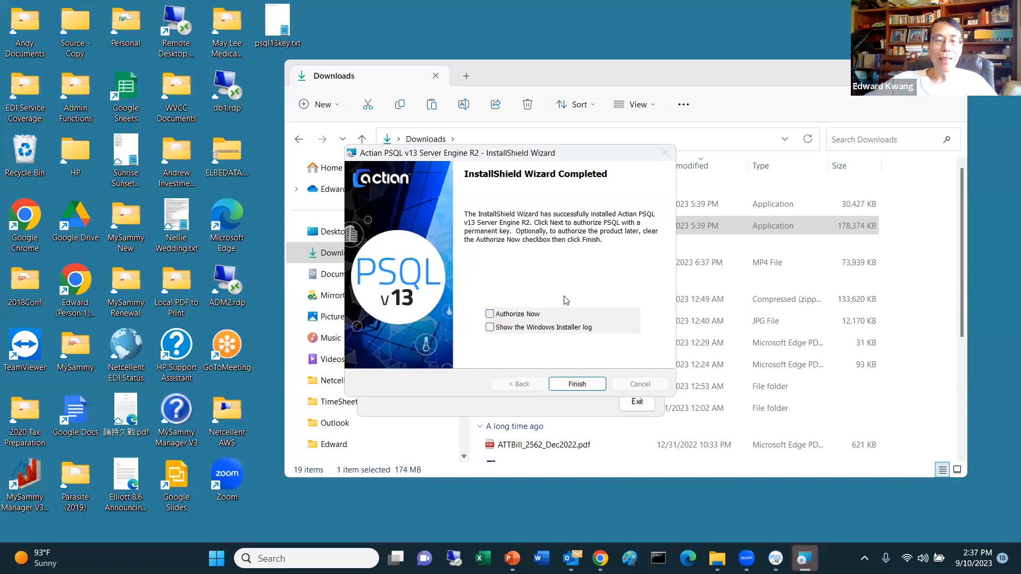
{"action": "left_click", "coordinate": [583, 389]}
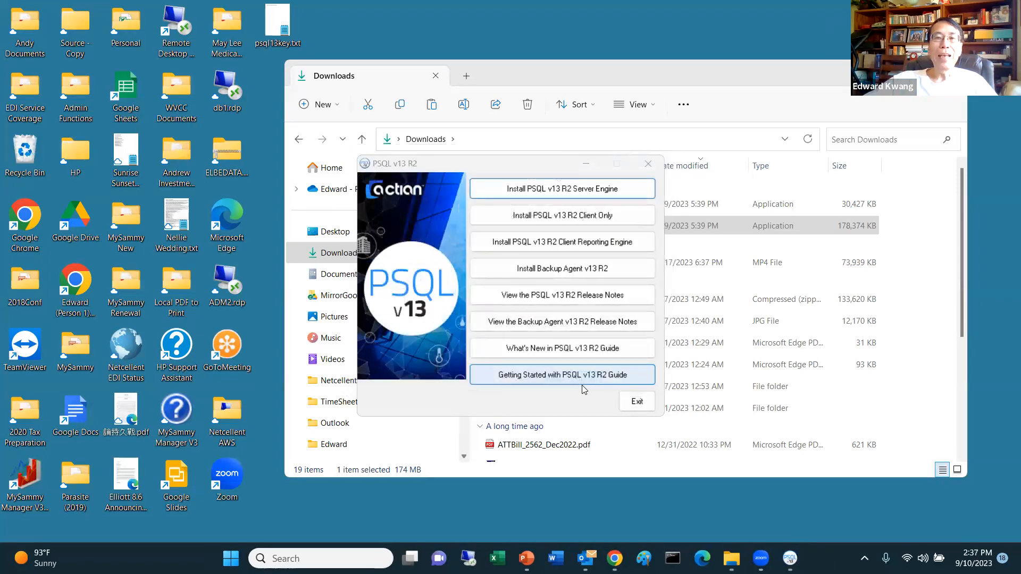
{"action": "left_click", "coordinate": [644, 410]}
Run PSQL_Patch_Server-13.31.026.000.exe and unzip its files to the default temp folder, opening the updater when done.
{"action": "left_click", "coordinate": [559, 226]}
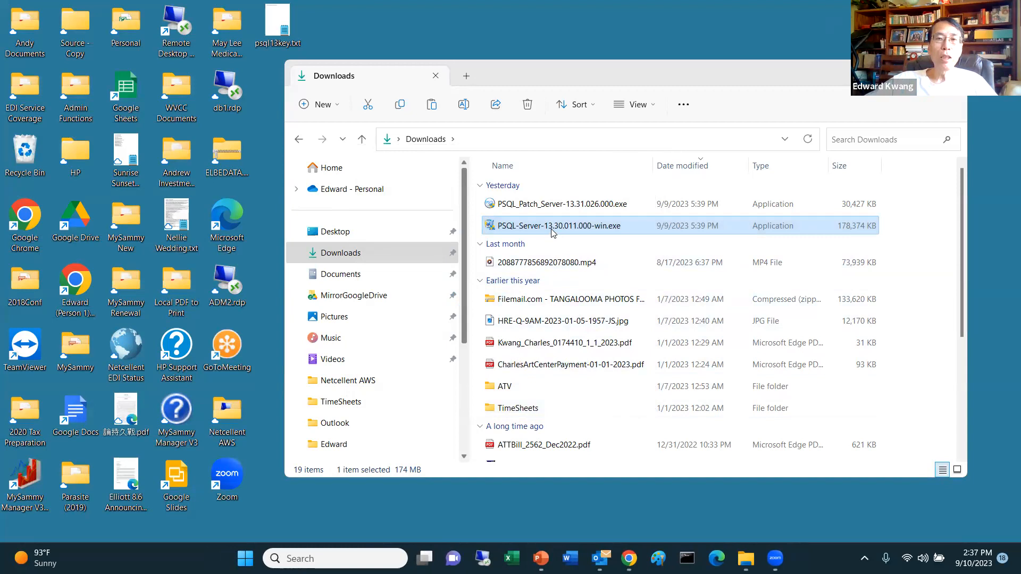
{"action": "left_click", "coordinate": [550, 208]}
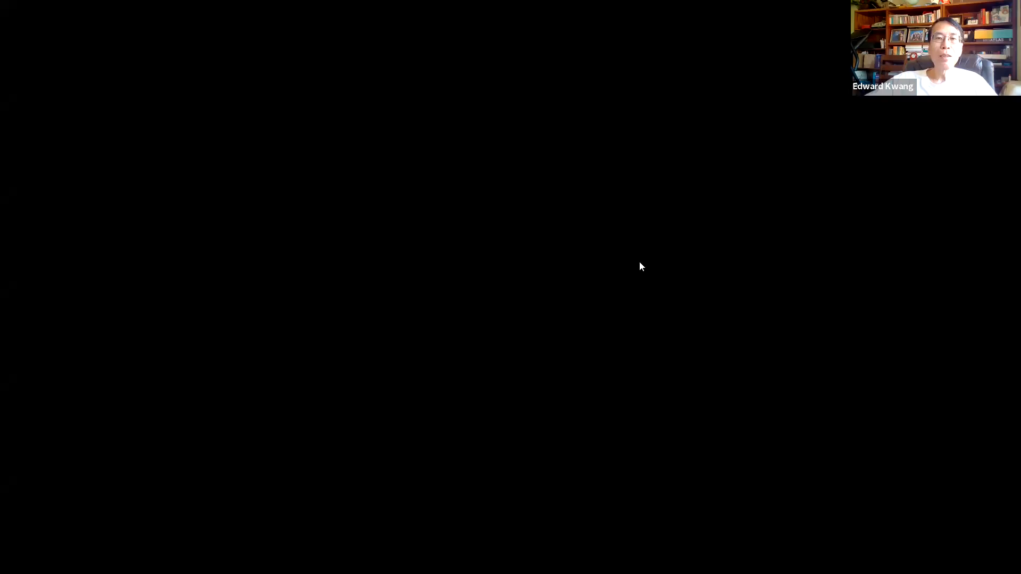
{"action": "left_click", "coordinate": [639, 260]}
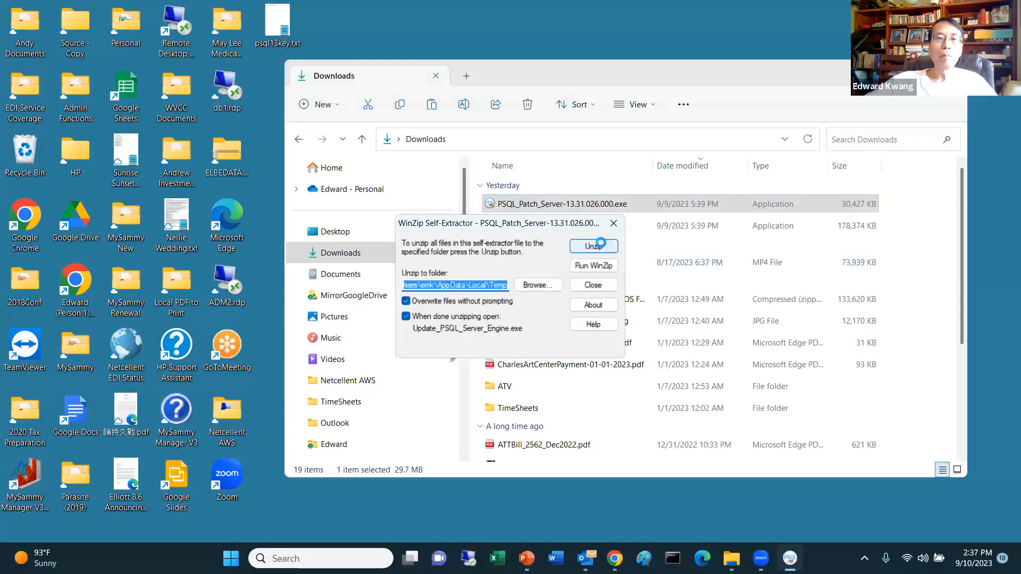
{"action": "left_click", "coordinate": [600, 244]}
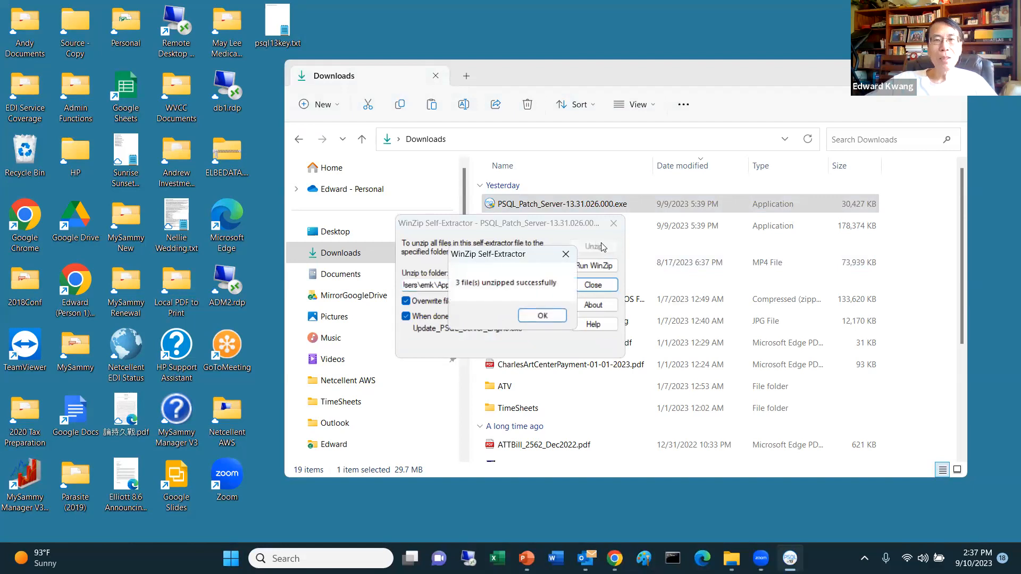
{"action": "left_click", "coordinate": [553, 316]}
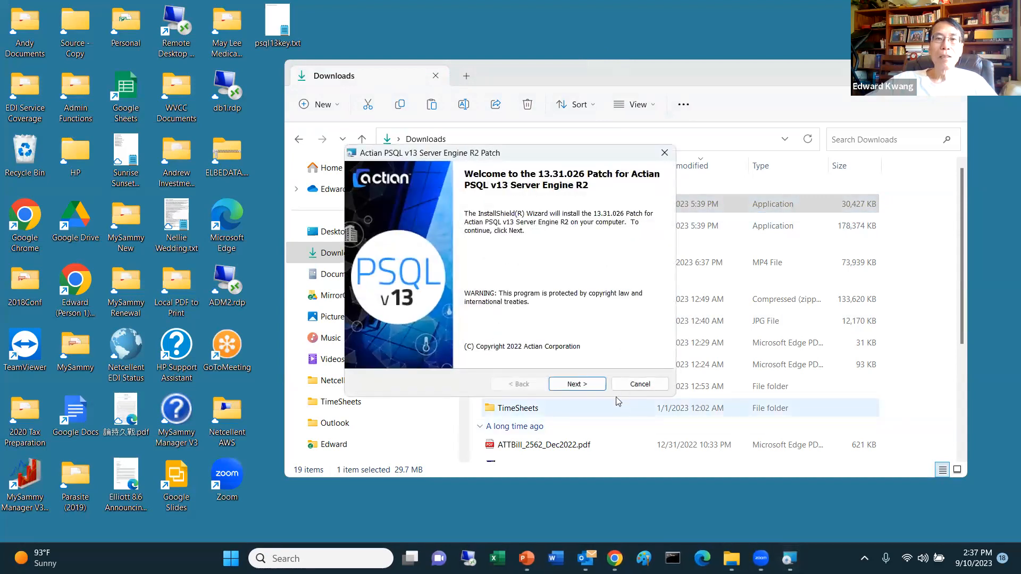
Install the 13.31.026 patch for the Server Engine, accepting the license agreement, and clear the Downloads window off the desktop.
{"action": "left_click", "coordinate": [597, 384]}
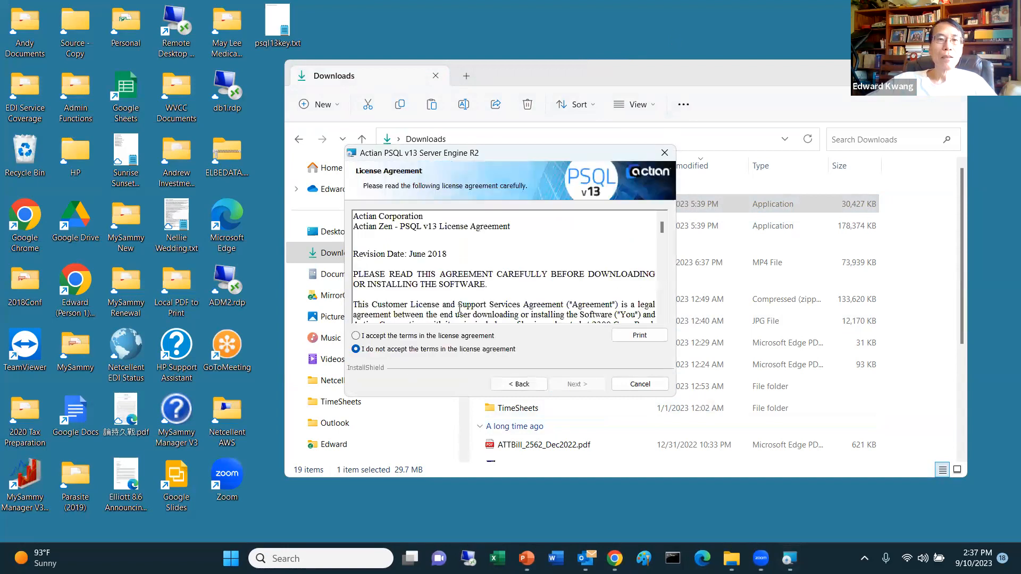
{"action": "left_click", "coordinate": [356, 336]}
{"action": "left_click", "coordinate": [588, 384]}
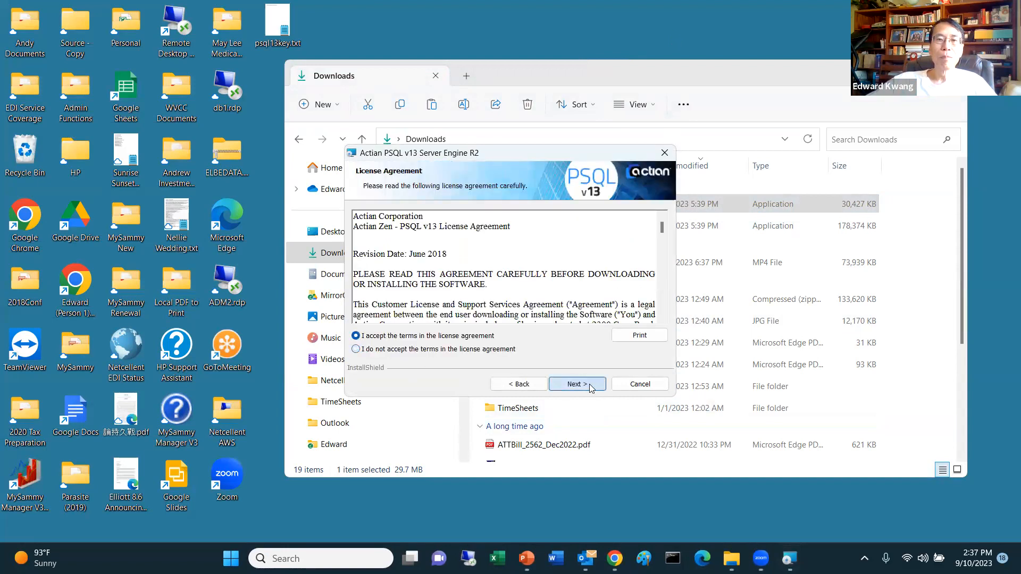
{"action": "left_click", "coordinate": [654, 54]}
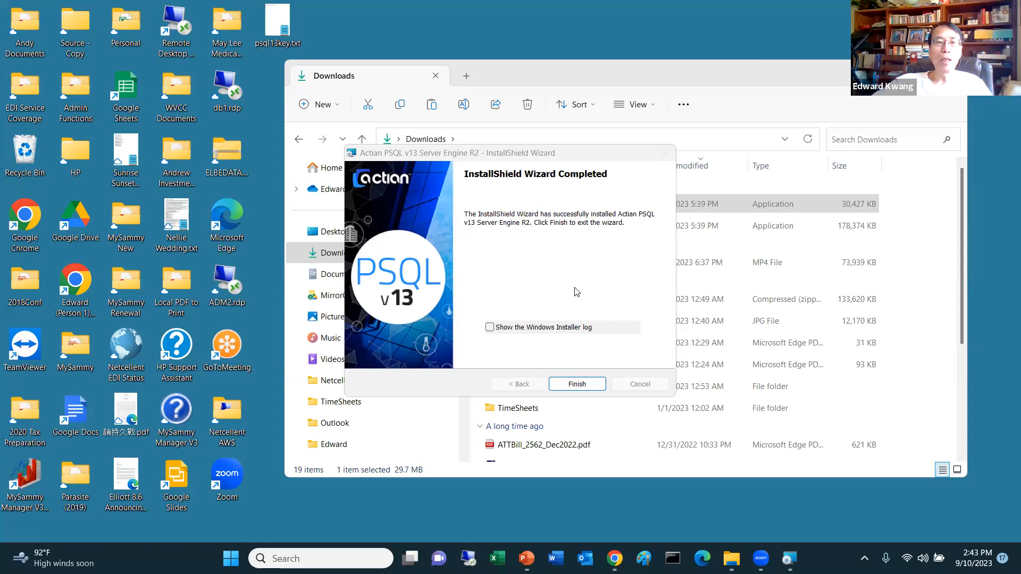
{"action": "left_click", "coordinate": [577, 384]}
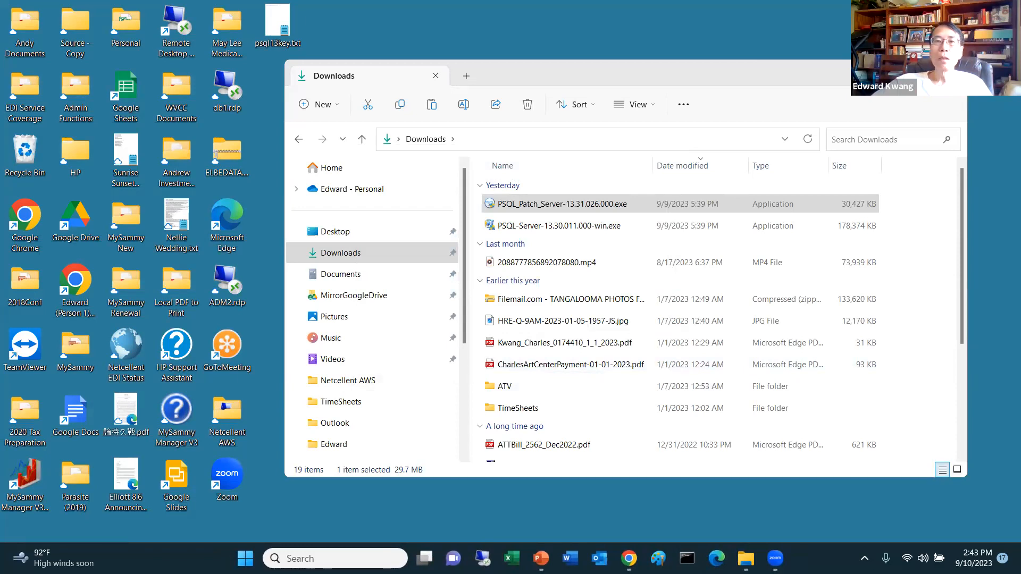
{"action": "left_click", "coordinate": [891, 72]}
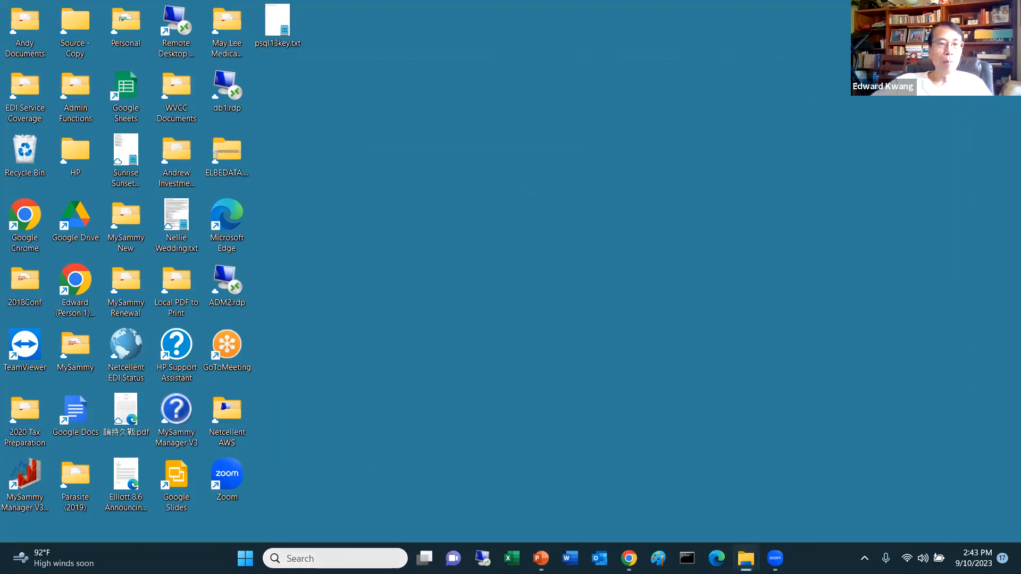
Search Windows for "psql", pin PSQL Control Center & Documentation to the taskbar and open it from there.
{"action": "left_click", "coordinate": [319, 559]}
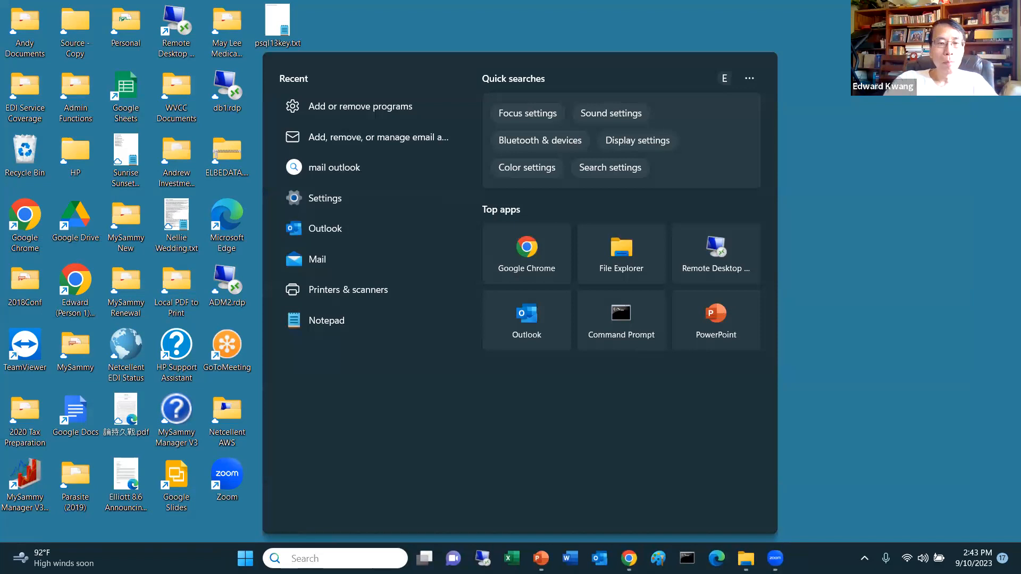
{"action": "type", "text": "psql"}
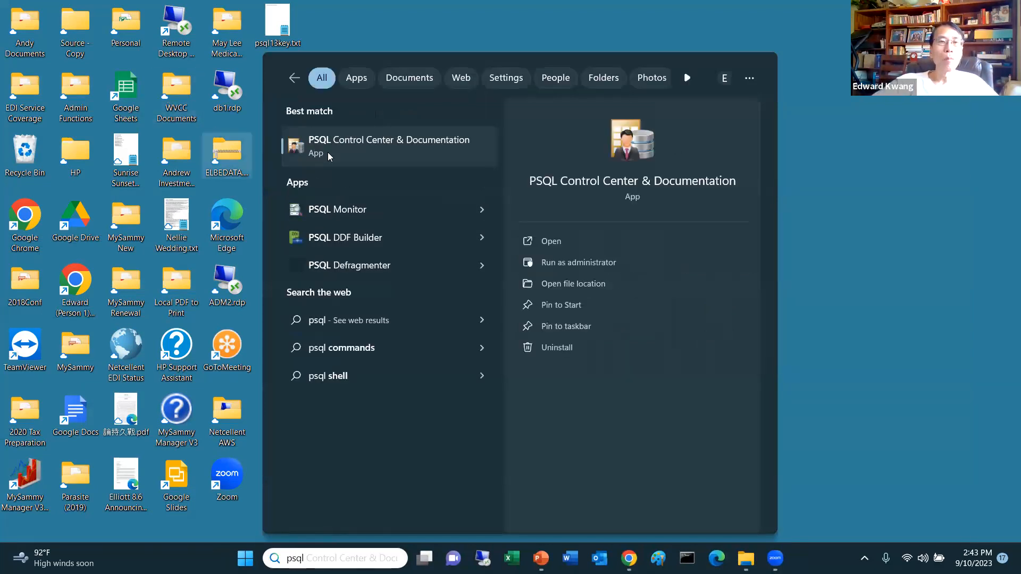
{"action": "right_click", "coordinate": [392, 141]}
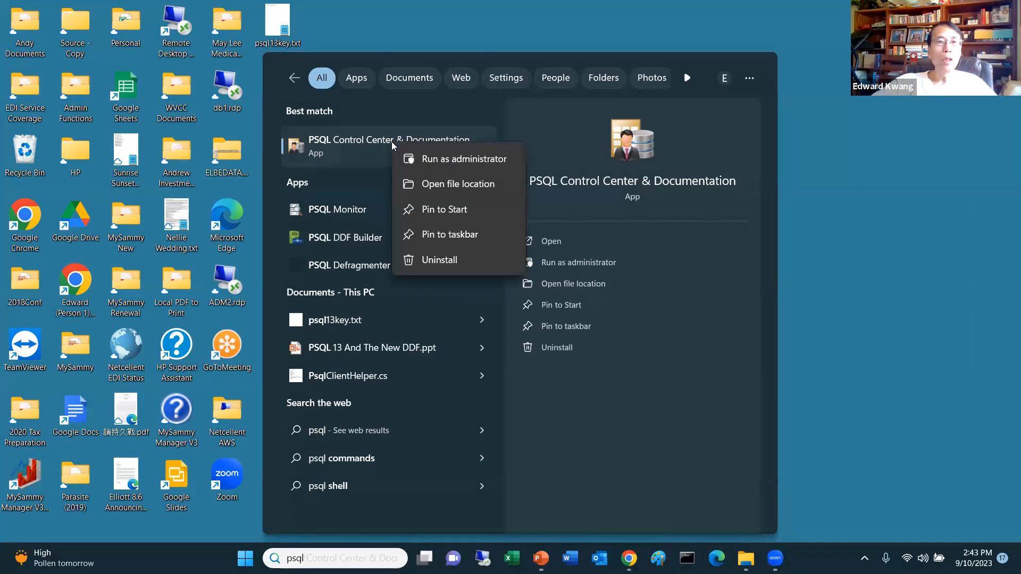
{"action": "left_click", "coordinate": [433, 235]}
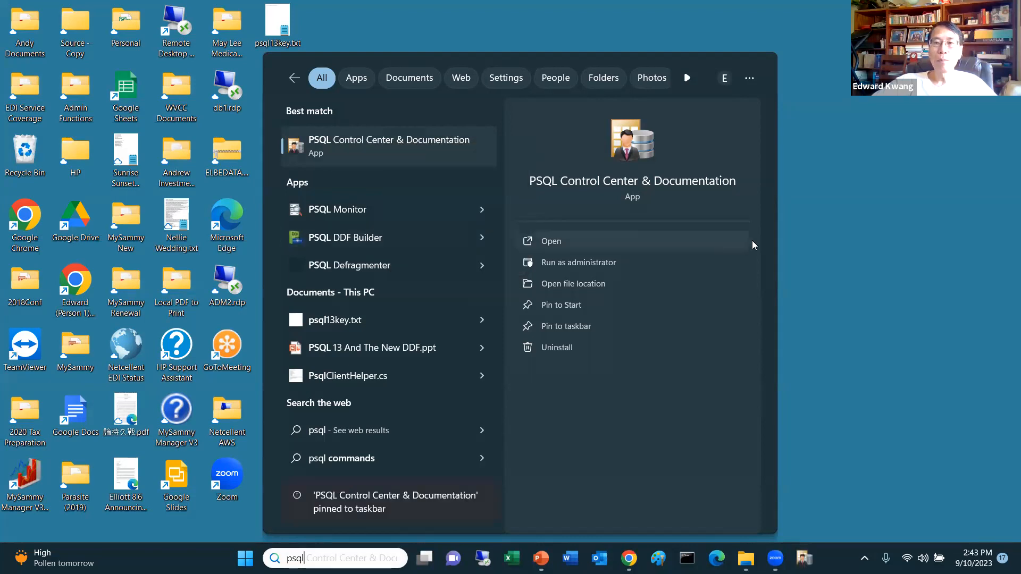
{"action": "left_click", "coordinate": [862, 199]}
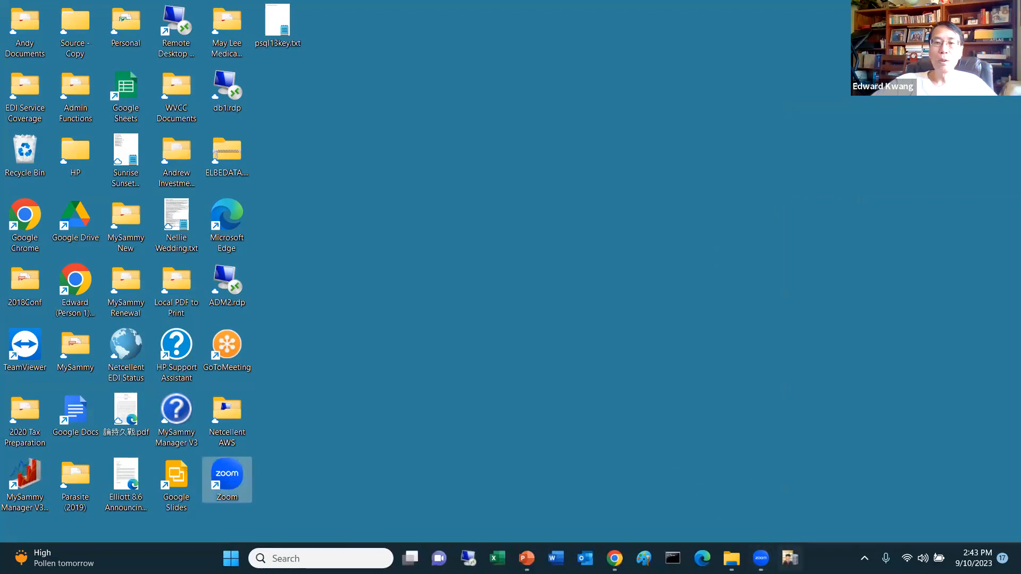
{"action": "left_click", "coordinate": [790, 558]}
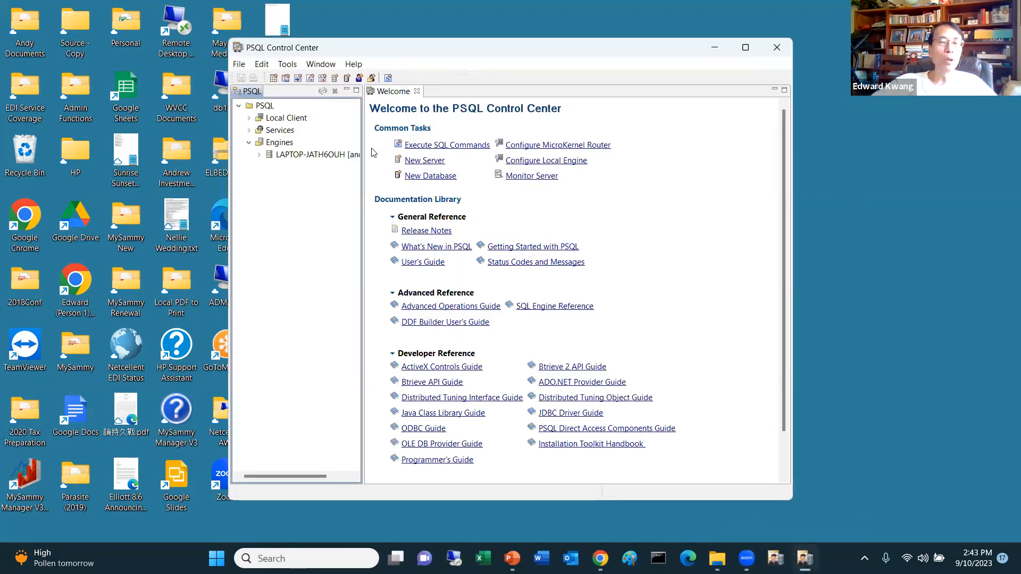
Turn off Limit Segment Size to 2GB in the local engine's performance tuning properties and restart the engine to apply it.
{"action": "right_click", "coordinate": [287, 155]}
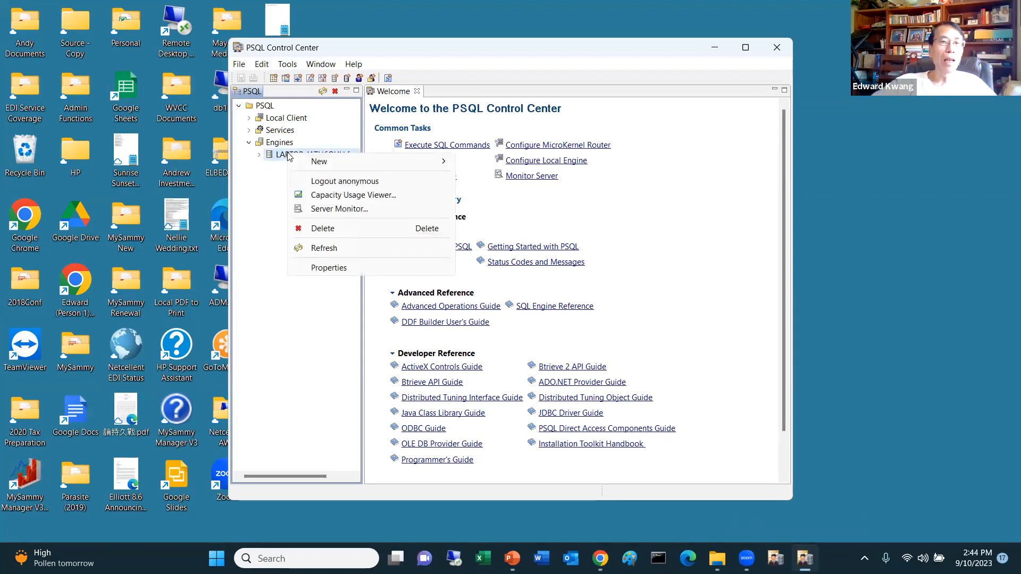
{"action": "left_click", "coordinate": [340, 269]}
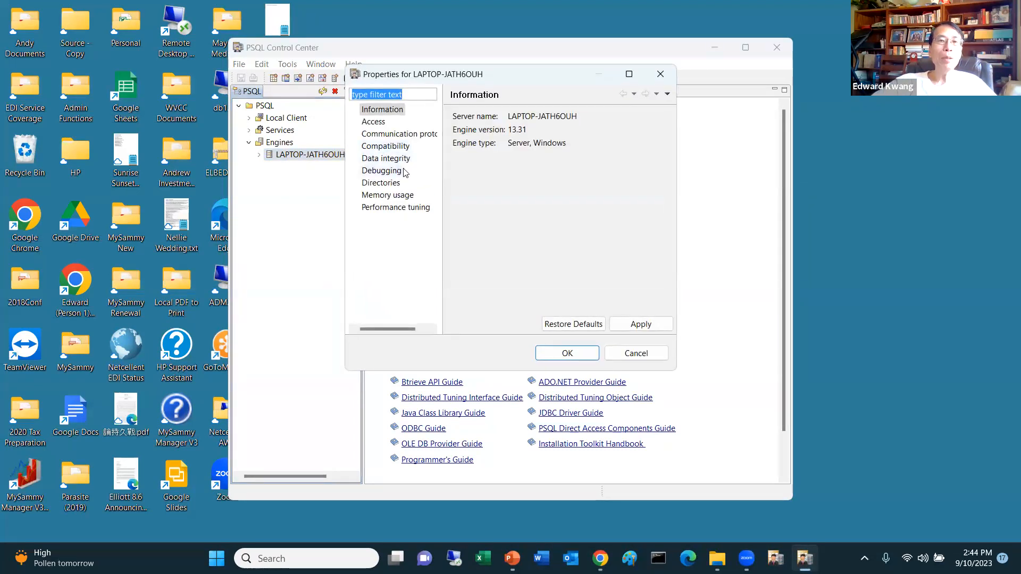
{"action": "left_click", "coordinate": [404, 209]}
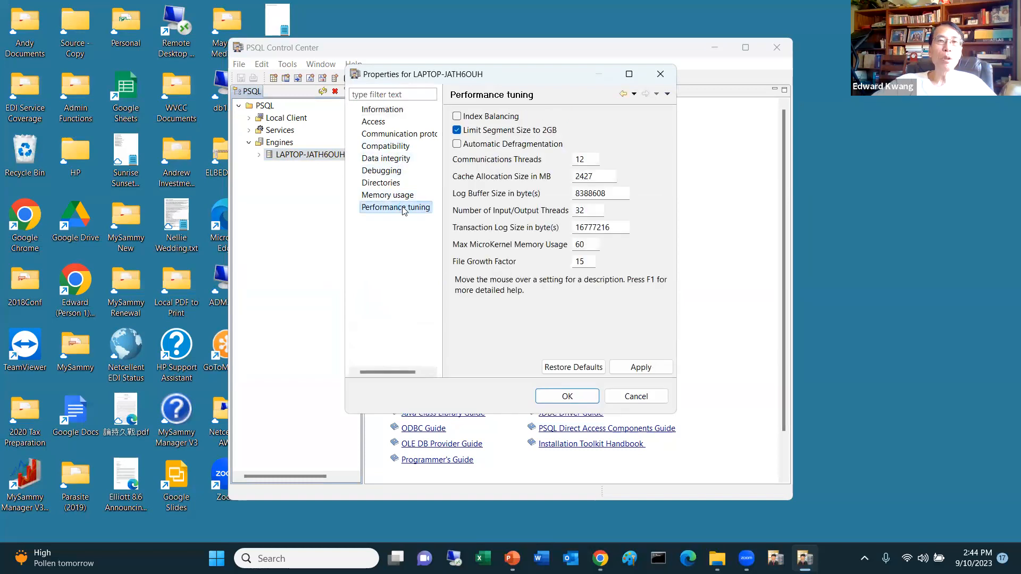
{"action": "mouse_move", "coordinate": [468, 137]}
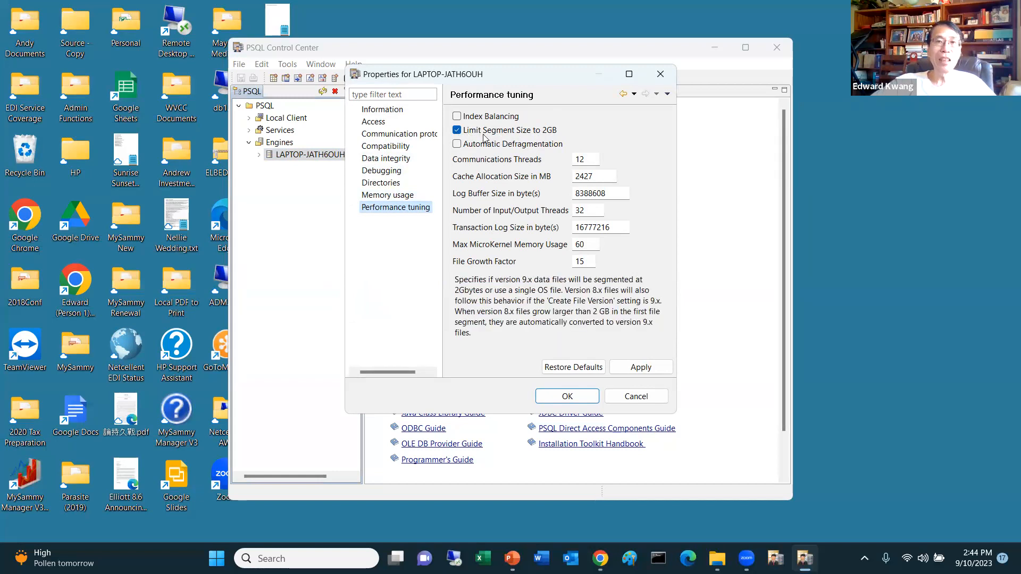
{"action": "left_click", "coordinate": [457, 130]}
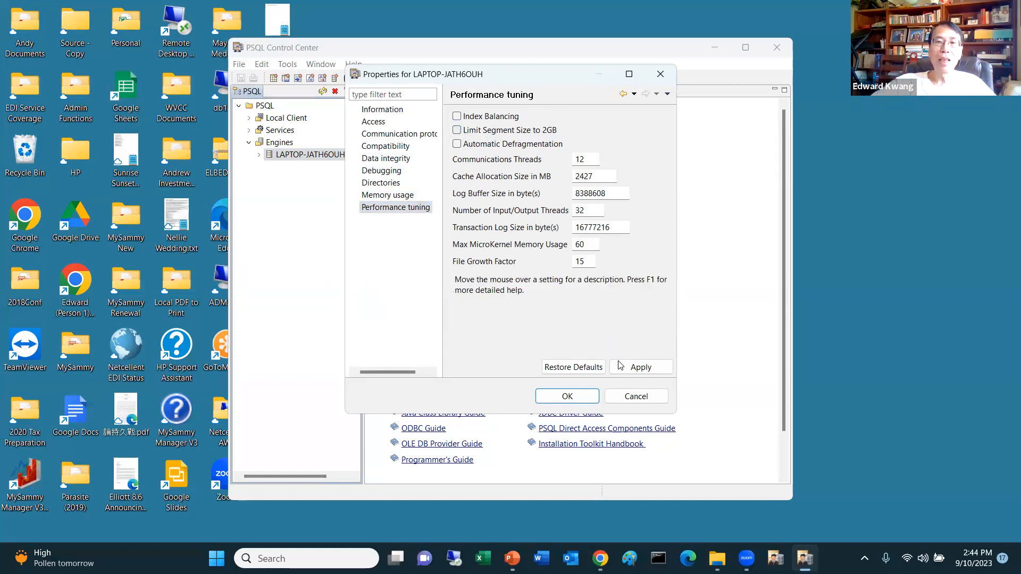
{"action": "left_click", "coordinate": [641, 368]}
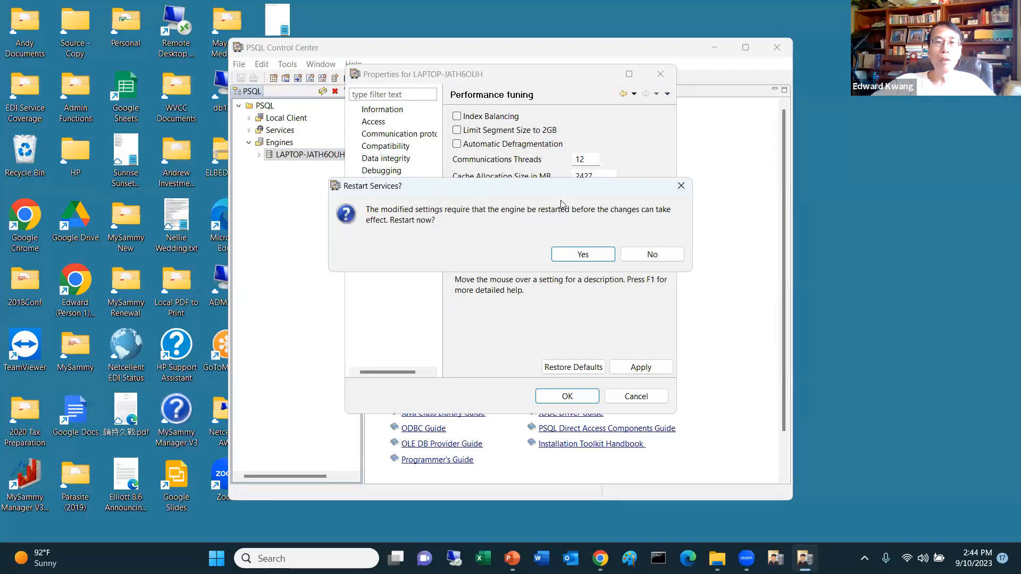
{"action": "left_click", "coordinate": [580, 256]}
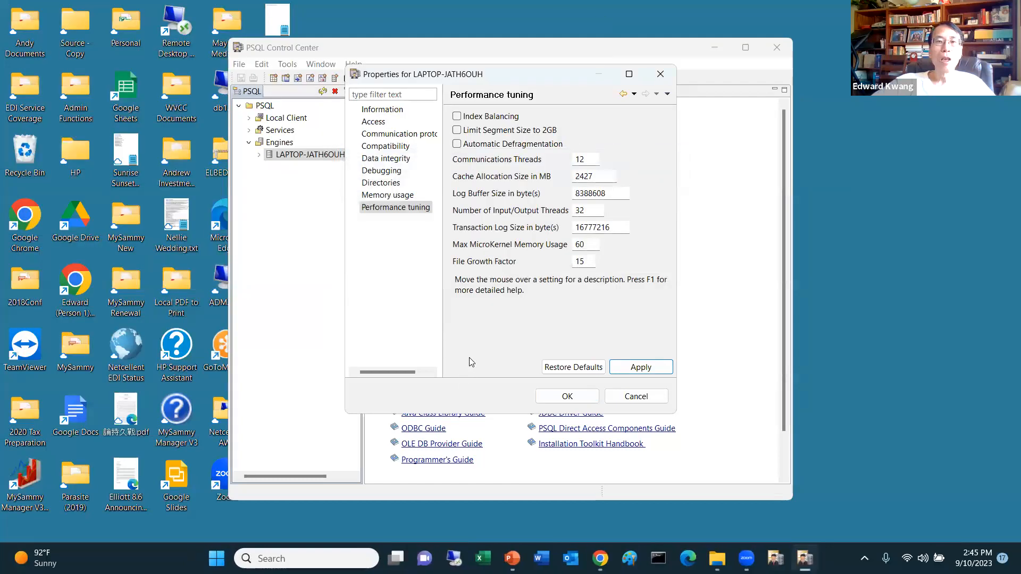
{"action": "left_click", "coordinate": [574, 396]}
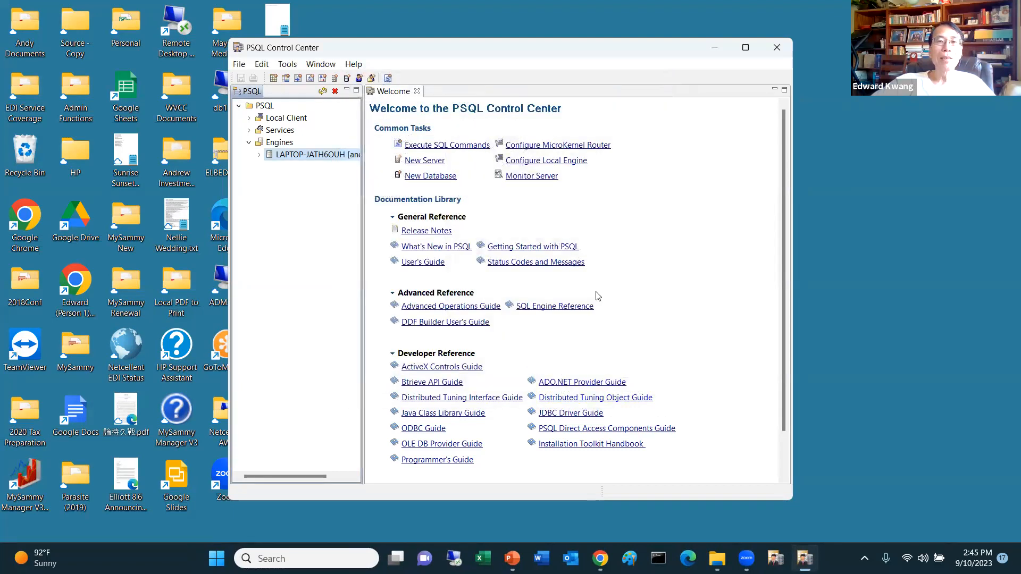
Set the Btrieve security of the DEFAULTDB database to Mixed (OS authentication, DB authorization) and apply it.
{"action": "left_click", "coordinate": [260, 155]}
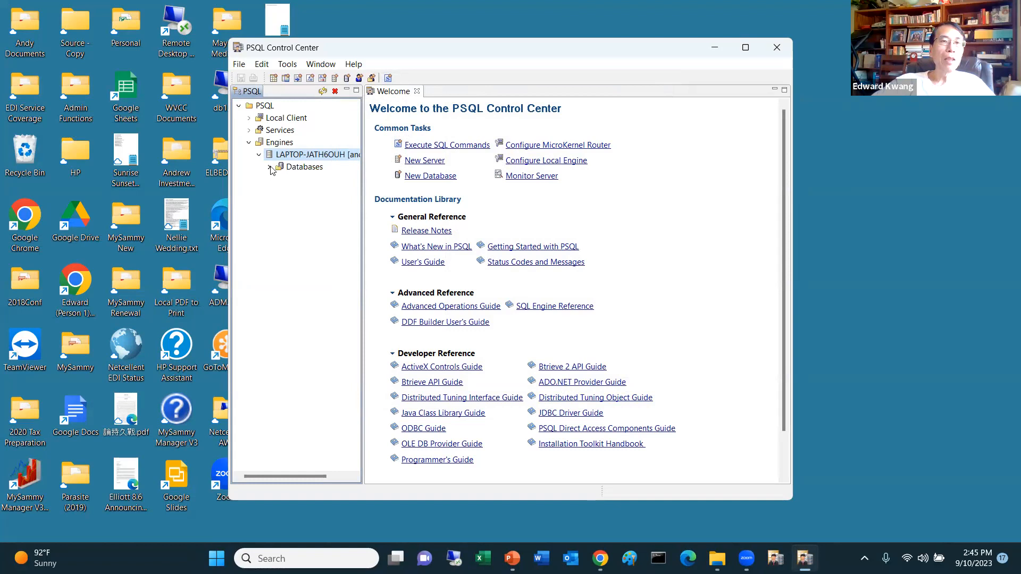
{"action": "left_click", "coordinate": [270, 168]}
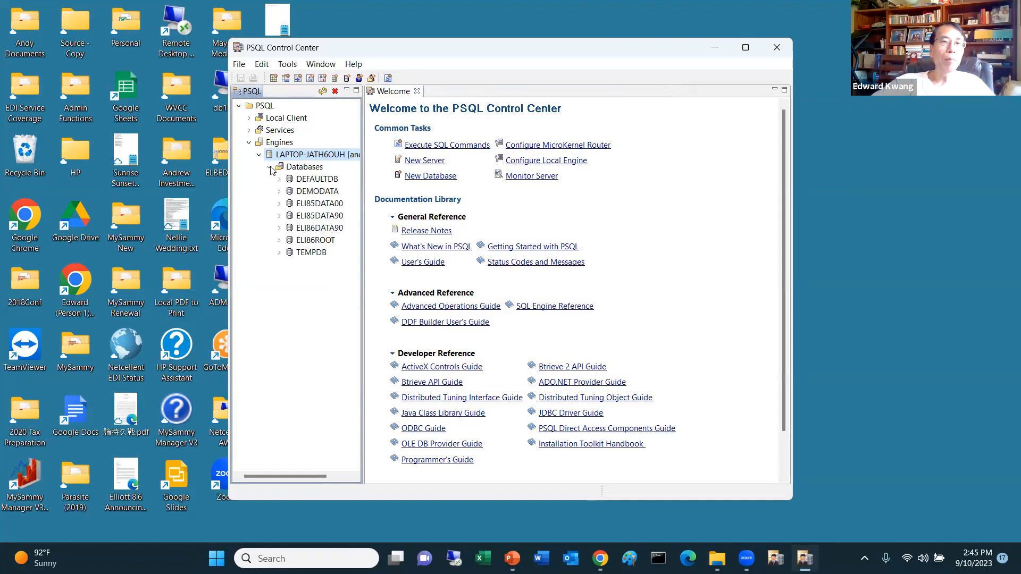
{"action": "left_click", "coordinate": [319, 181]}
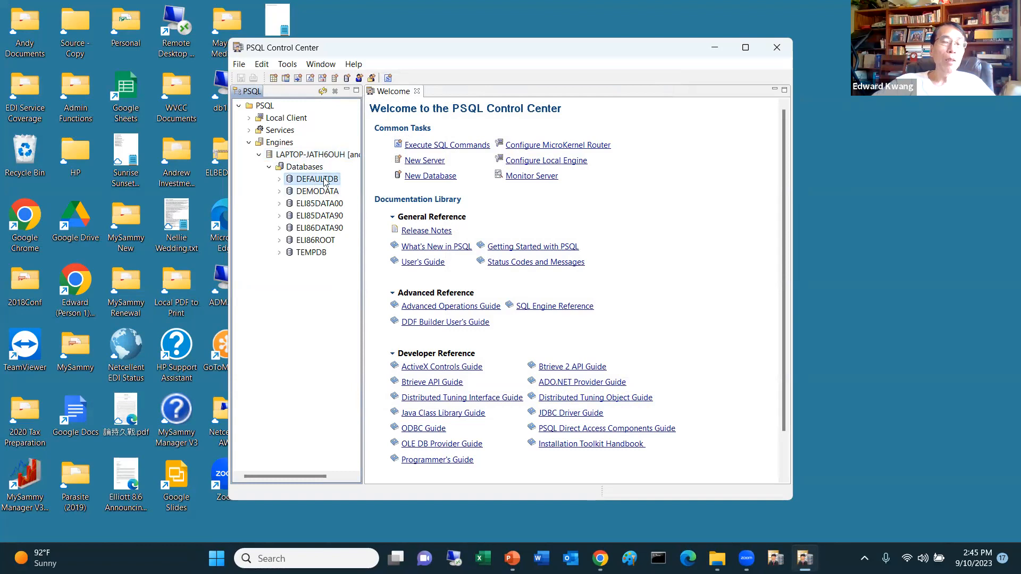
{"action": "right_click", "coordinate": [330, 182]}
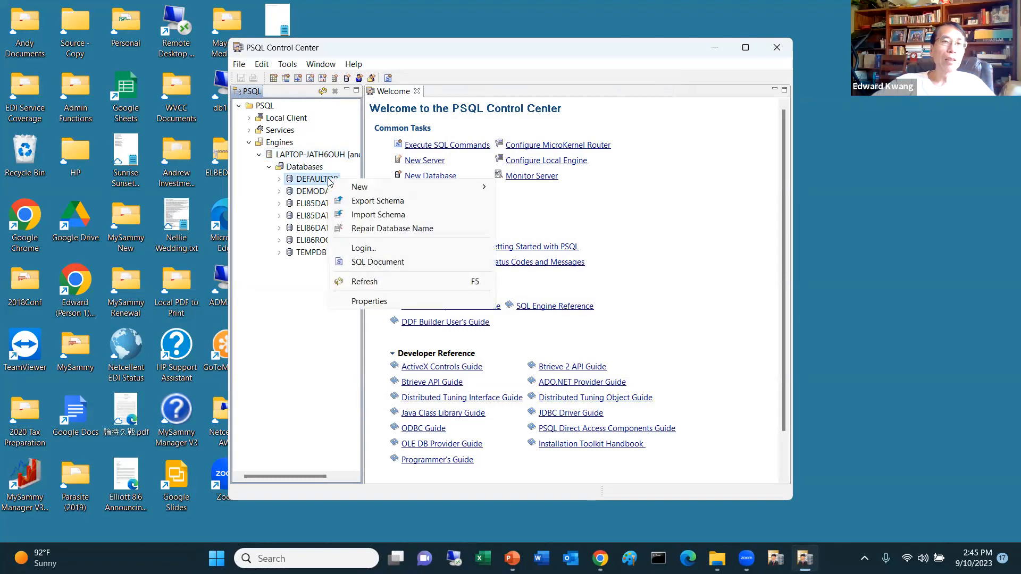
{"action": "left_click", "coordinate": [367, 301]}
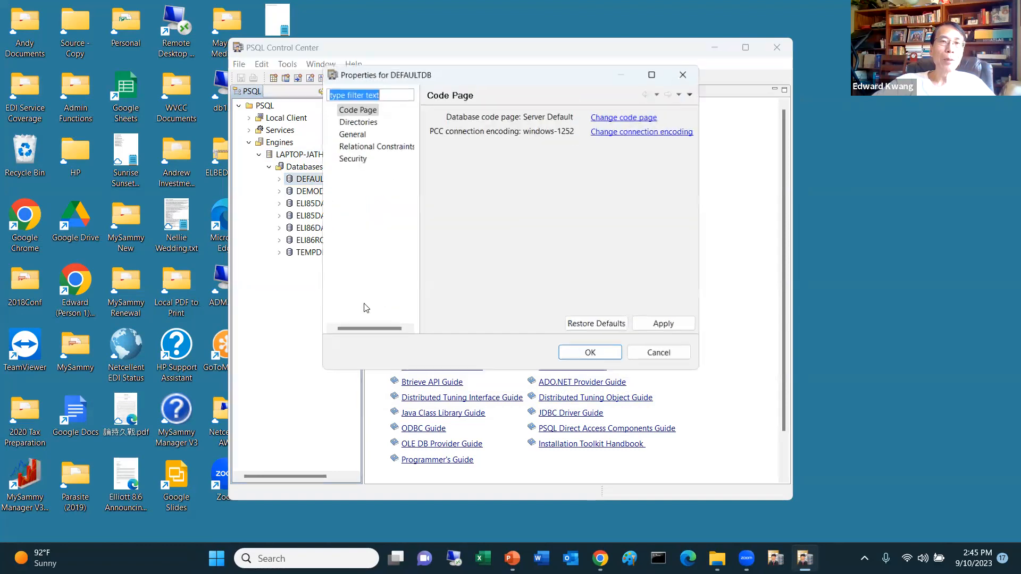
{"action": "left_click", "coordinate": [353, 158]}
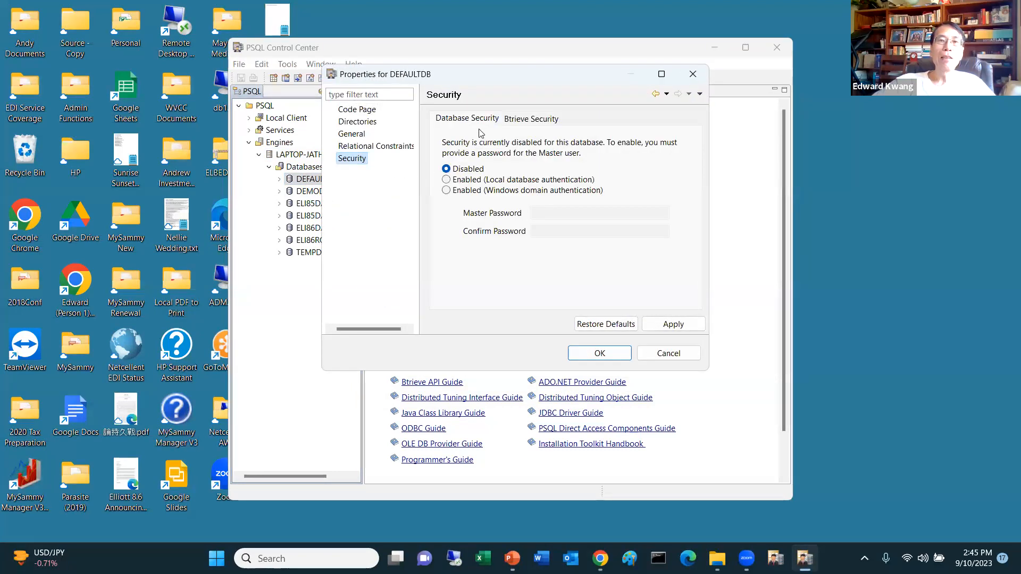
{"action": "left_click", "coordinate": [527, 121]}
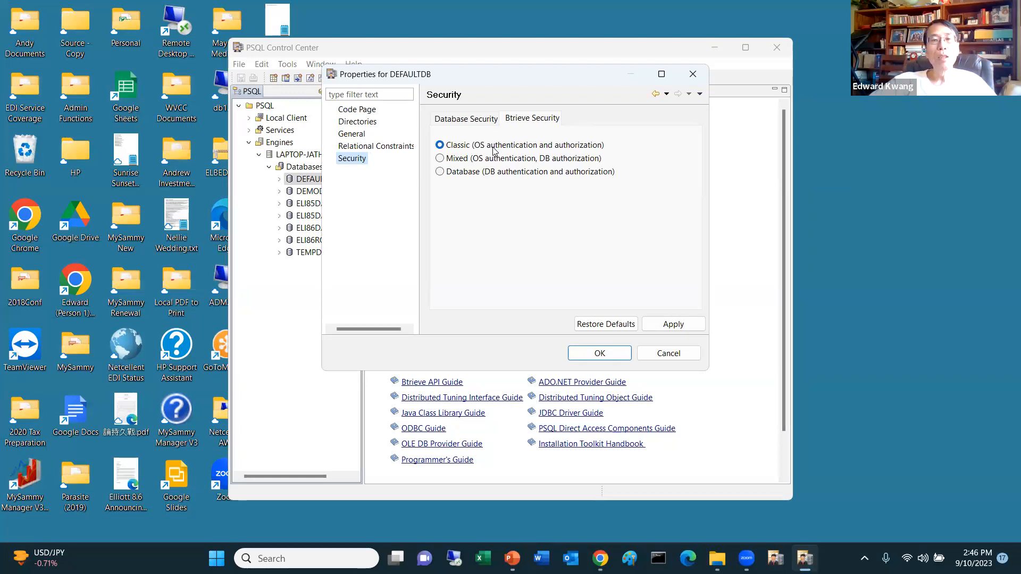
{"action": "left_click", "coordinate": [439, 160]}
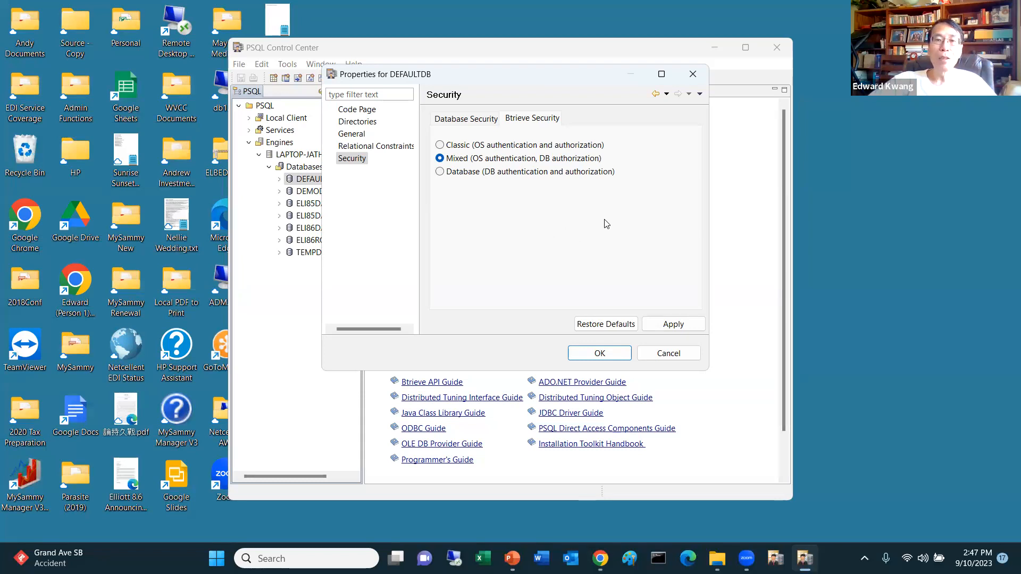
{"action": "left_click", "coordinate": [673, 326]}
{"action": "left_click", "coordinate": [600, 353]}
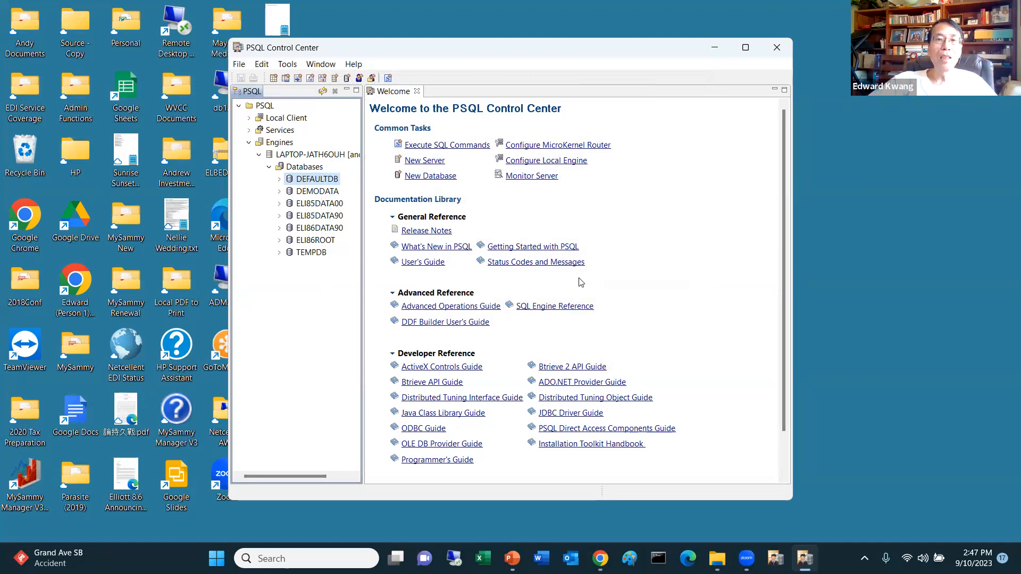
Open the License Administrator, examine the Actian PSQL 13 Server license entry and go to the empty license key field.
{"action": "left_click", "coordinate": [288, 65]}
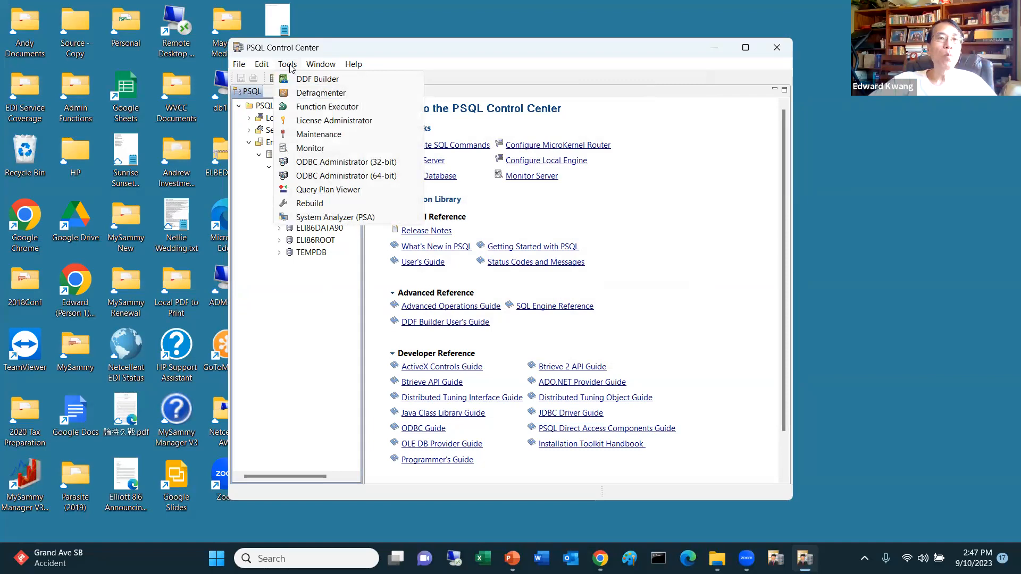
{"action": "left_click", "coordinate": [343, 123]}
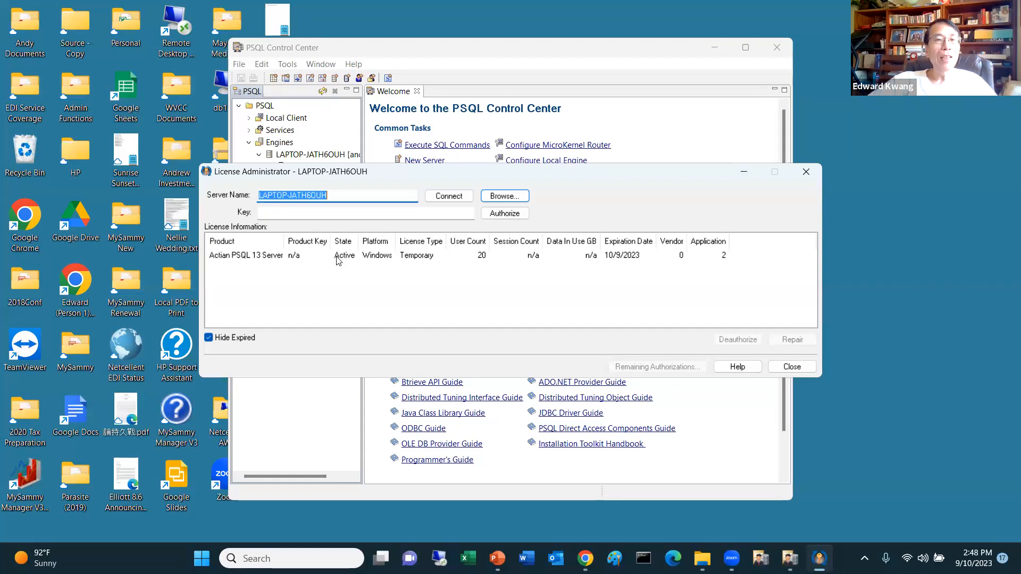
{"action": "left_click", "coordinate": [261, 257]}
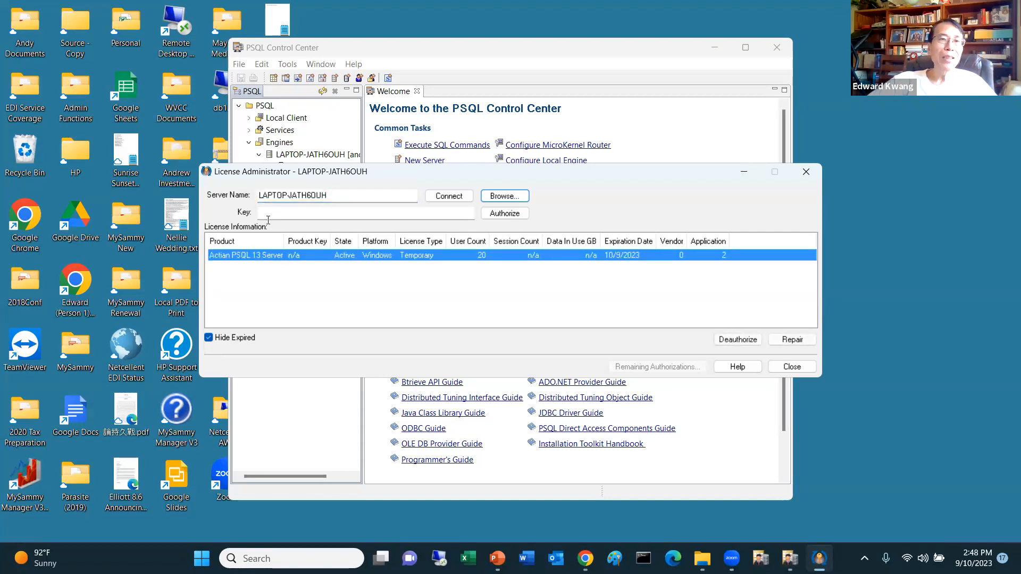
{"action": "left_click", "coordinate": [309, 215]}
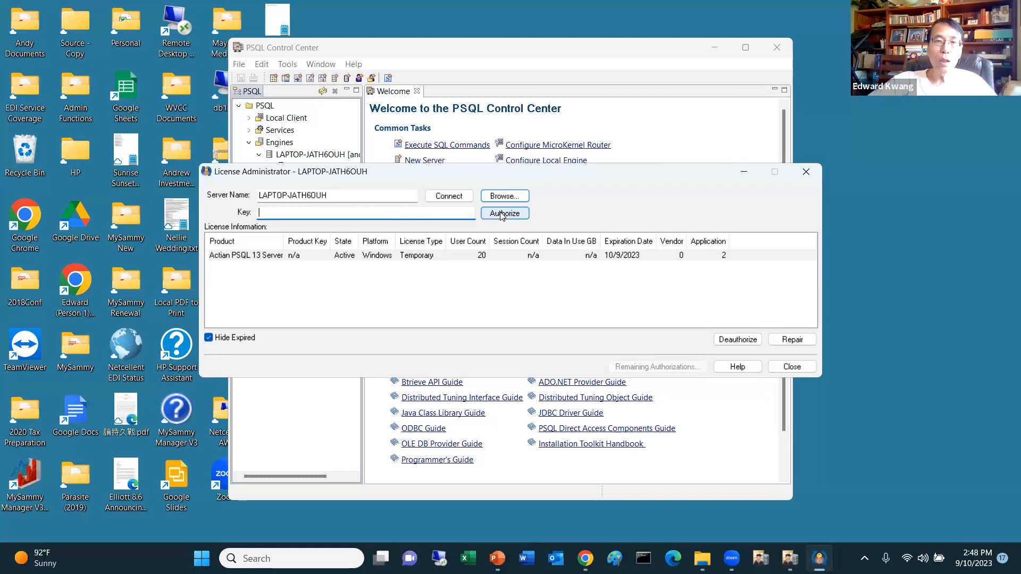
{"action": "left_click", "coordinate": [398, 258]}
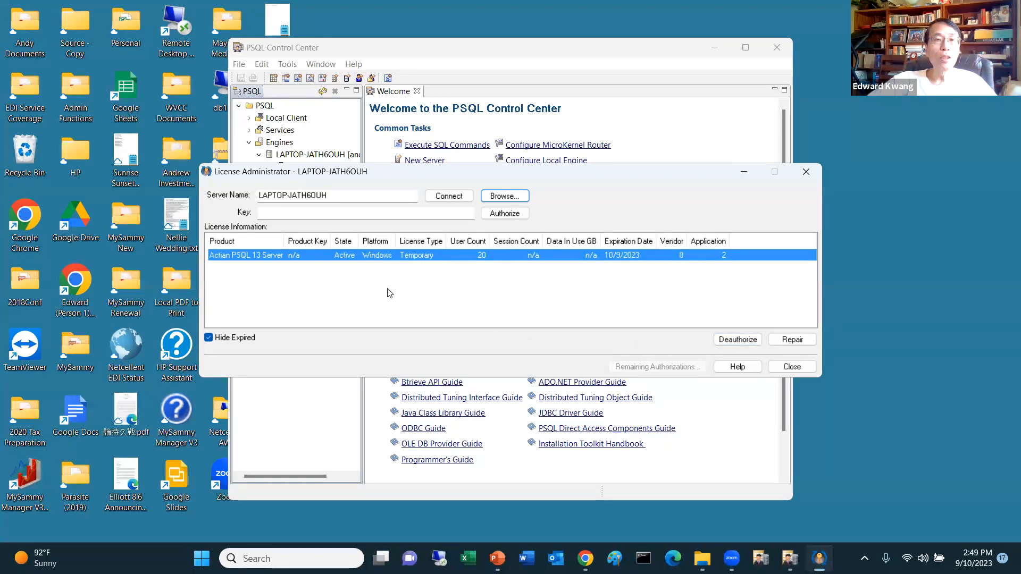
{"action": "left_click", "coordinate": [280, 215]}
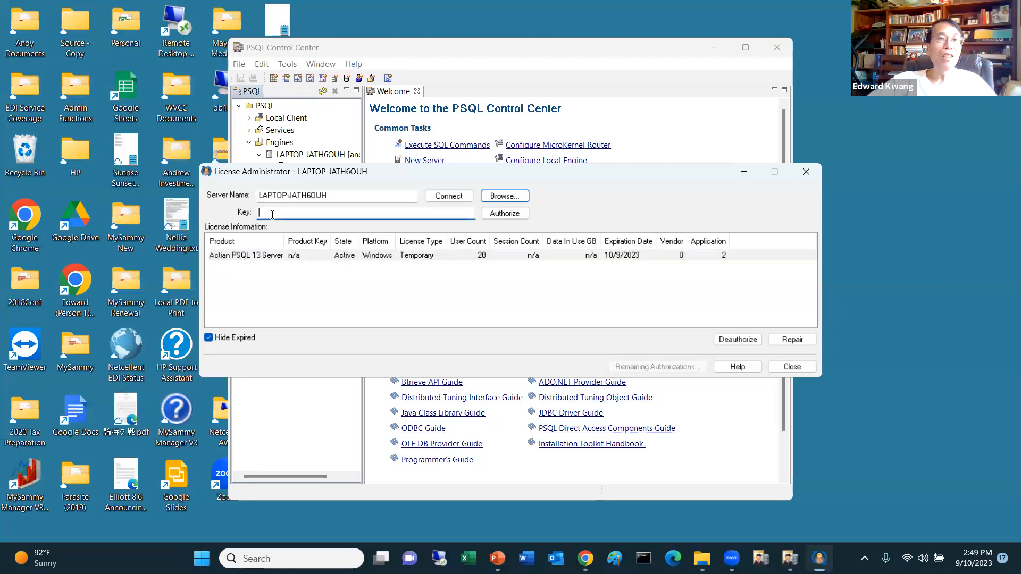